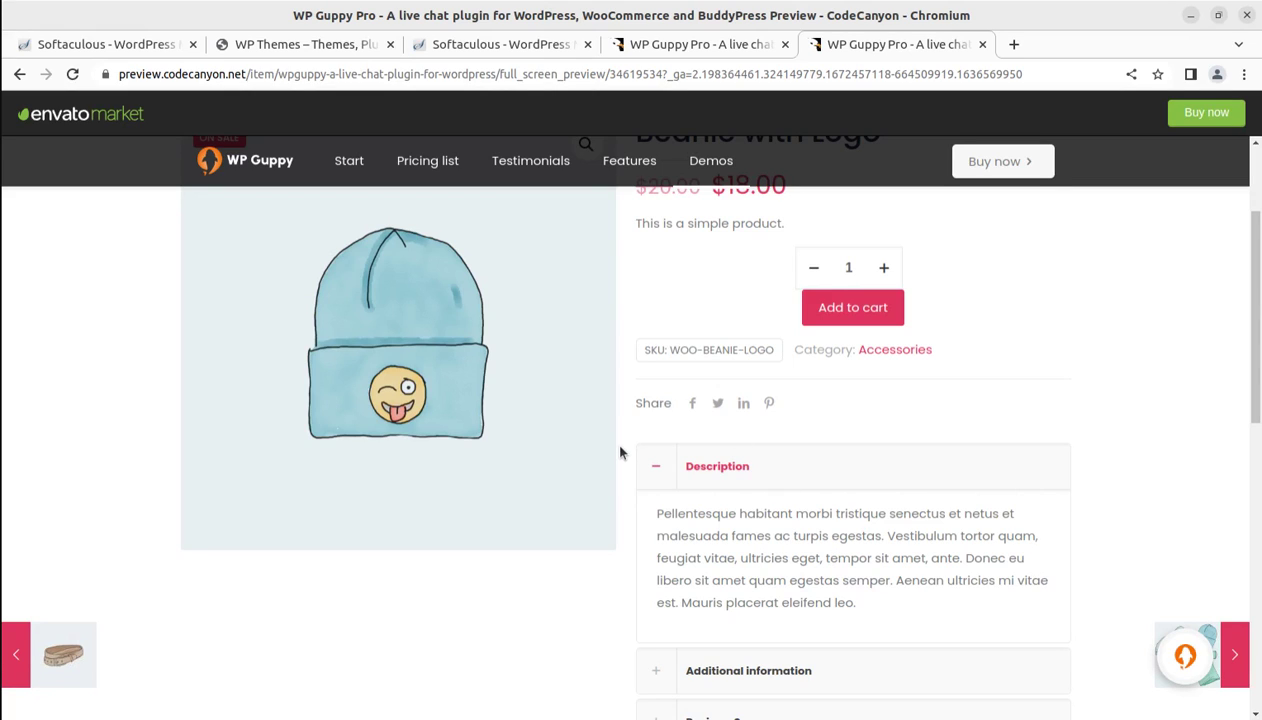
Step: Scroll the Beanie preview, go back twice to the landing page, then show the WP Guppy Pro CodeCanyon page
scroll(615, 465, up, 3)
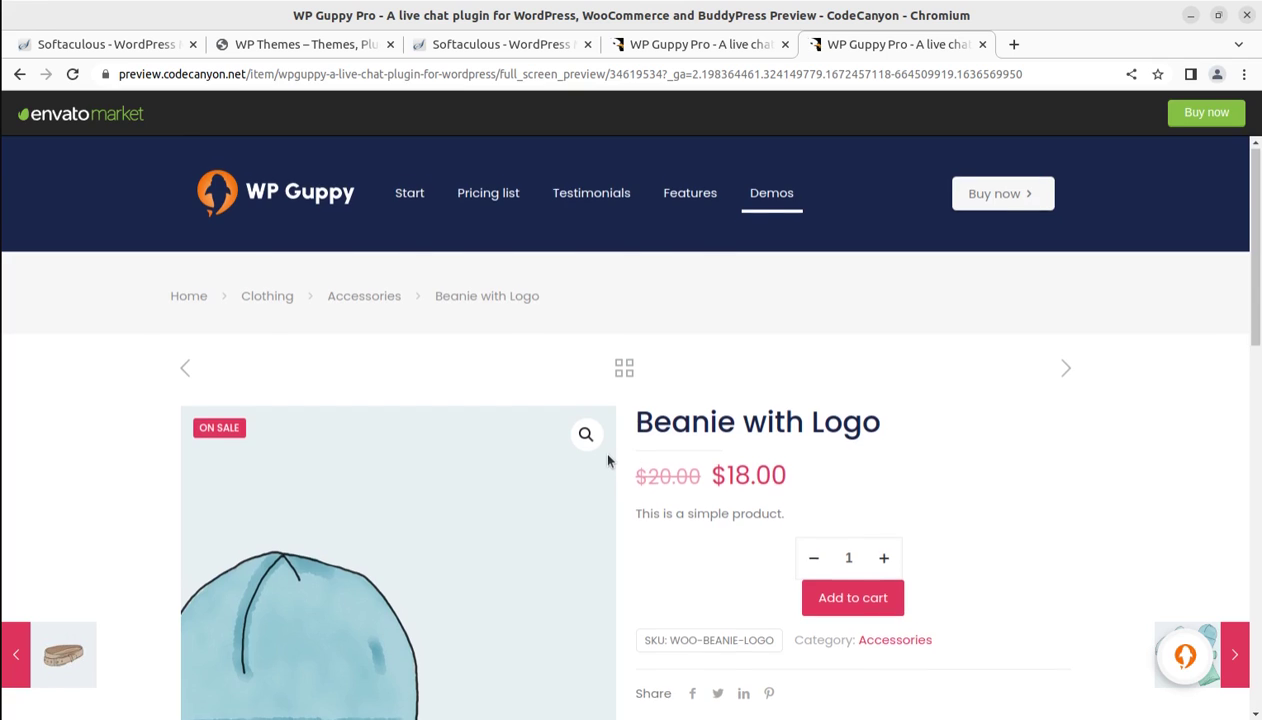
scroll(608, 461, down, 3)
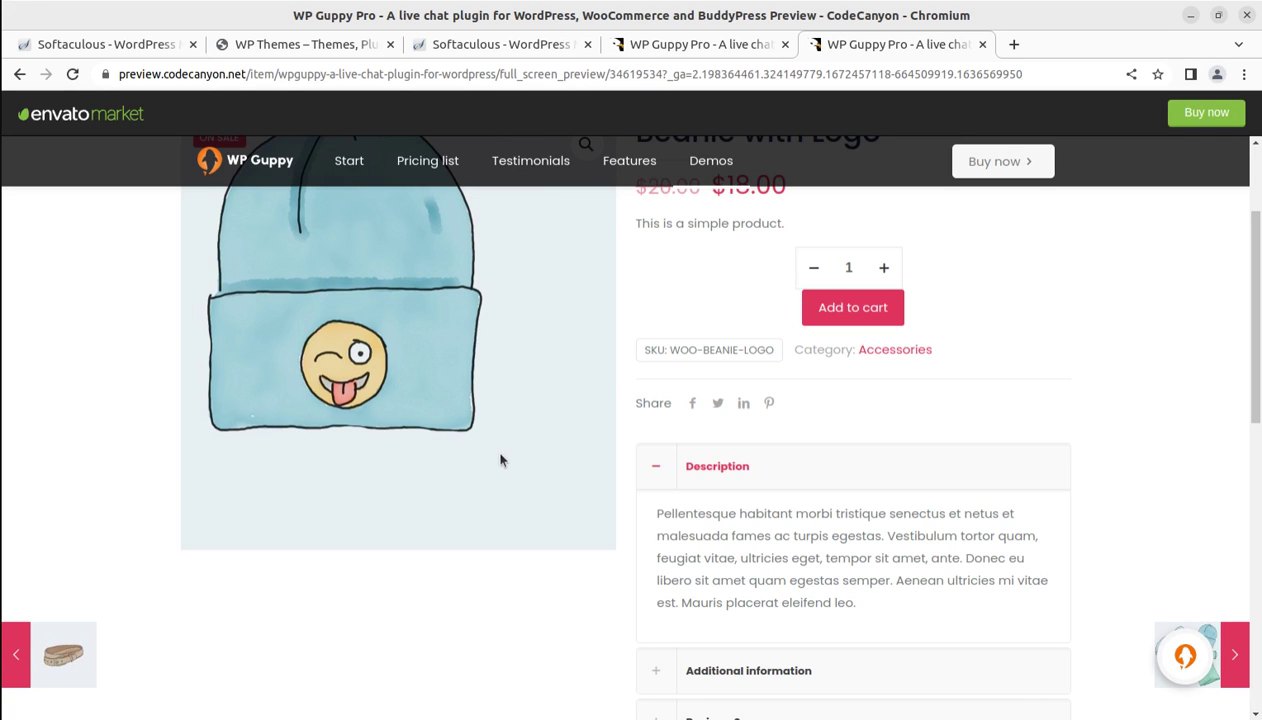
scroll(617, 410, up, 3)
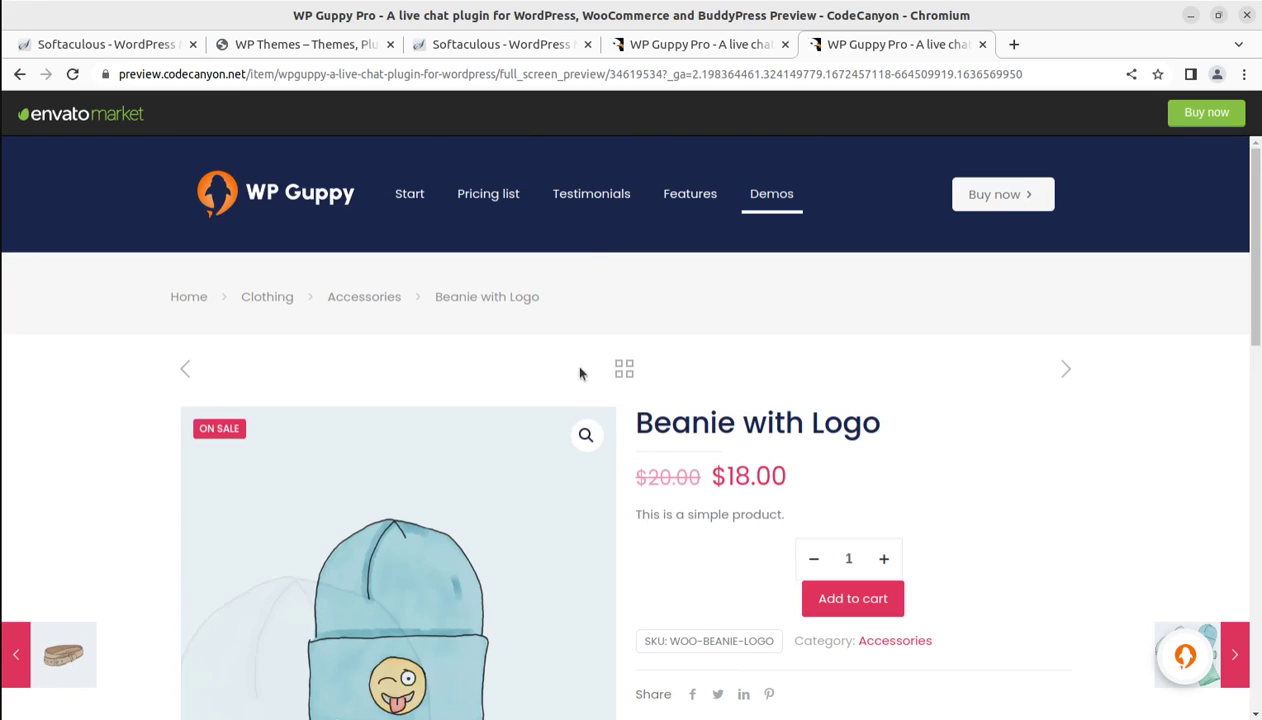
scroll(1053, 438, down, 3)
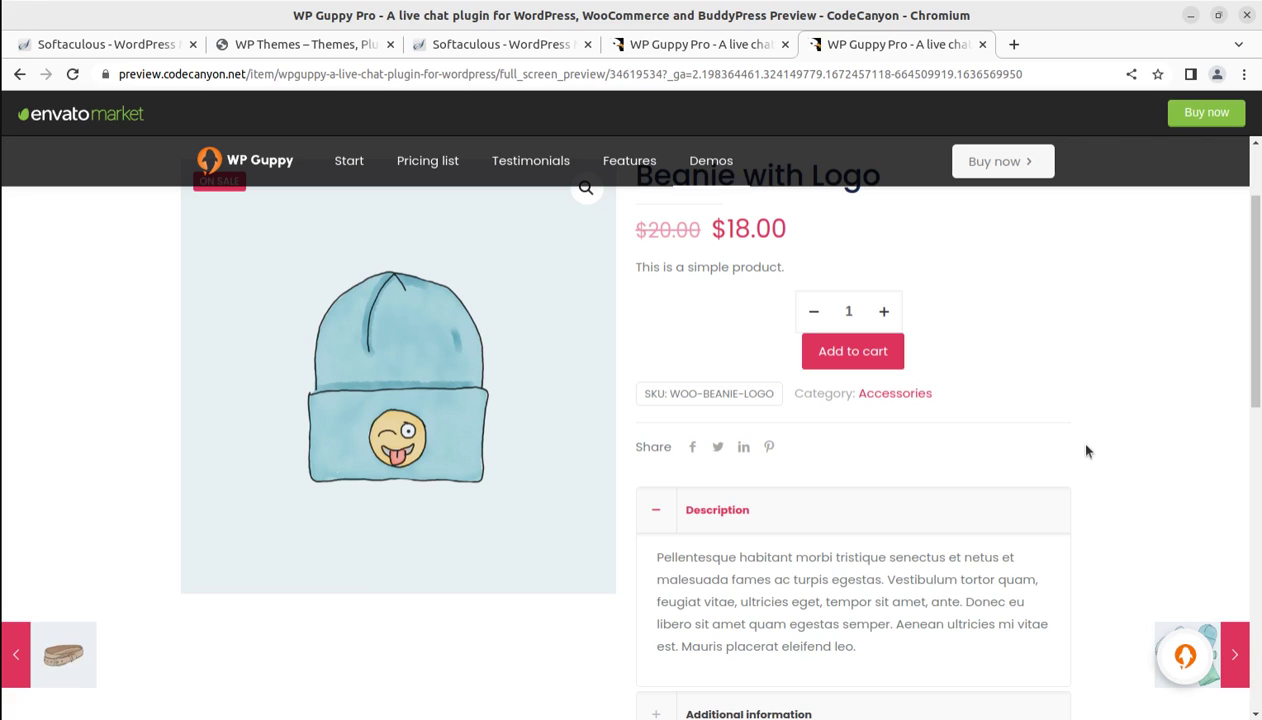
click(695, 45)
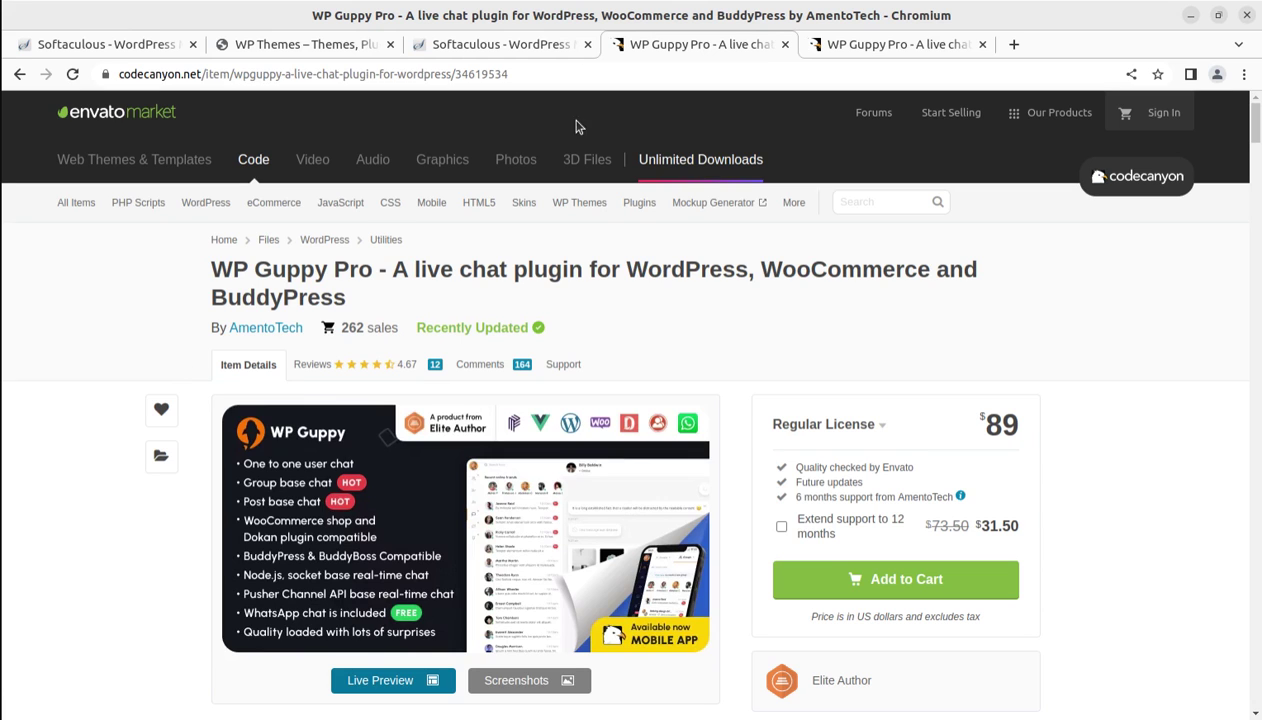
click(862, 44)
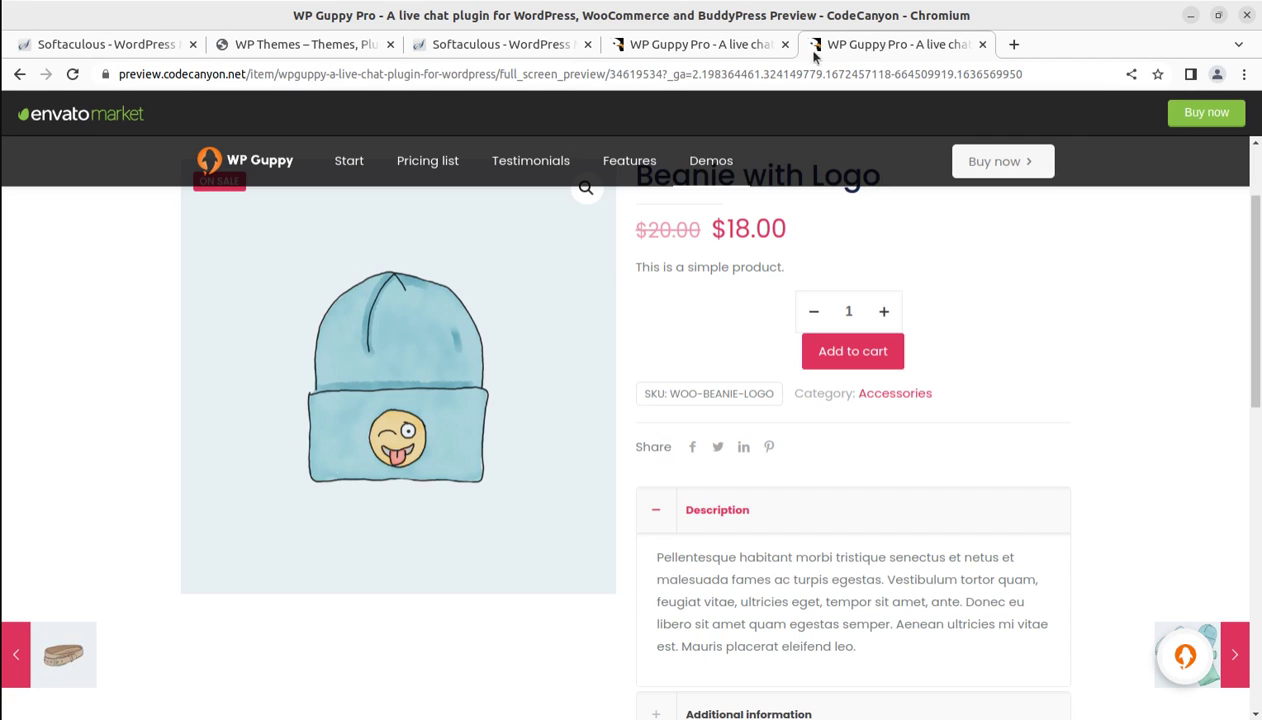
click(19, 76)
click(19, 75)
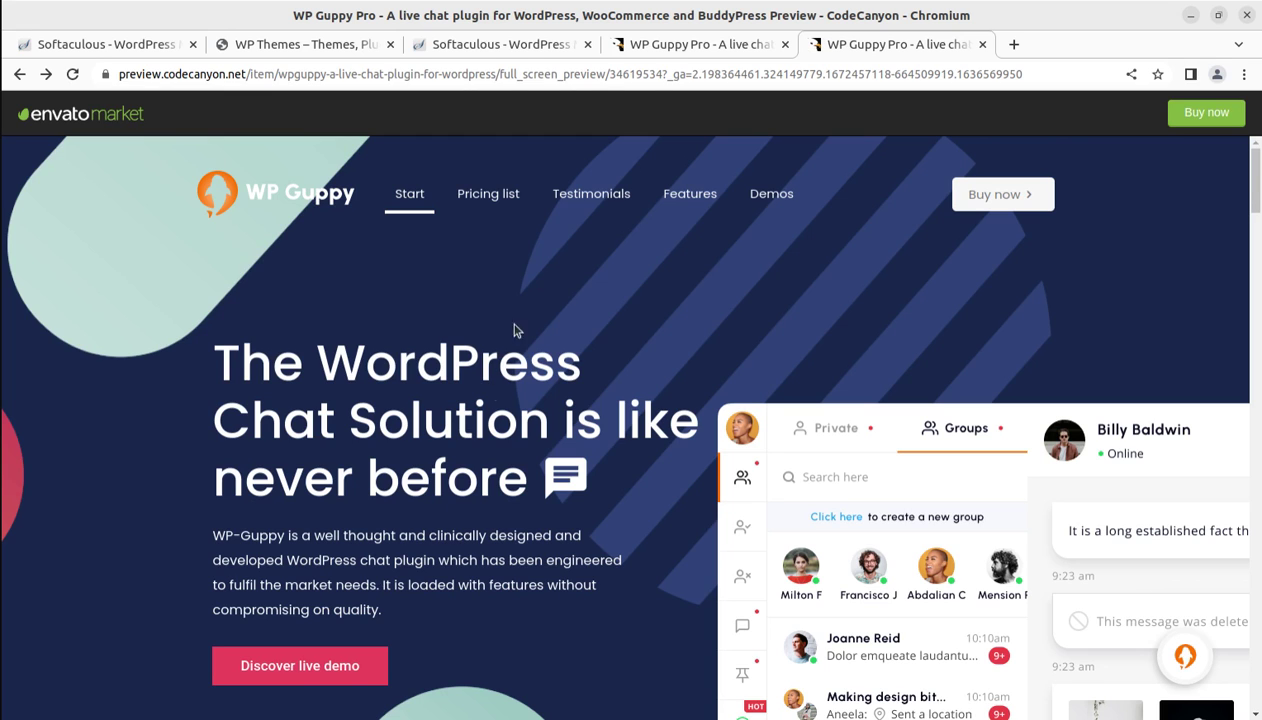
click(720, 46)
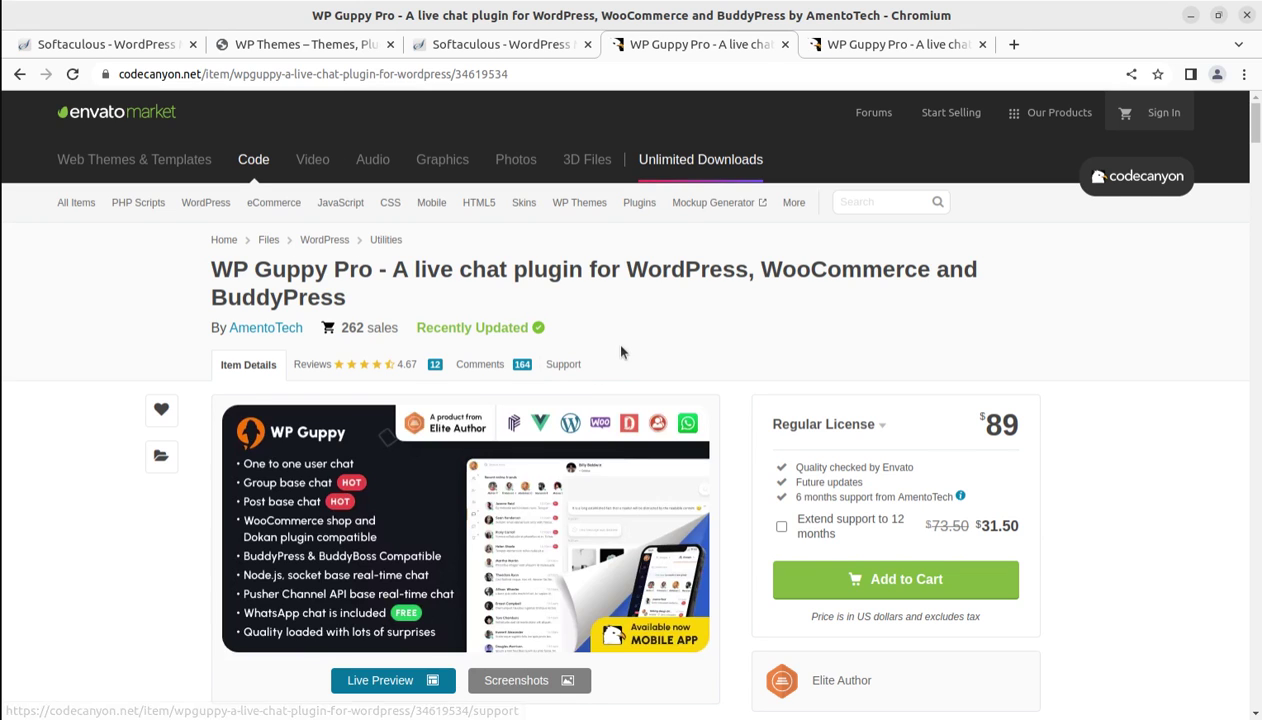
scroll(400, 420, down, 1)
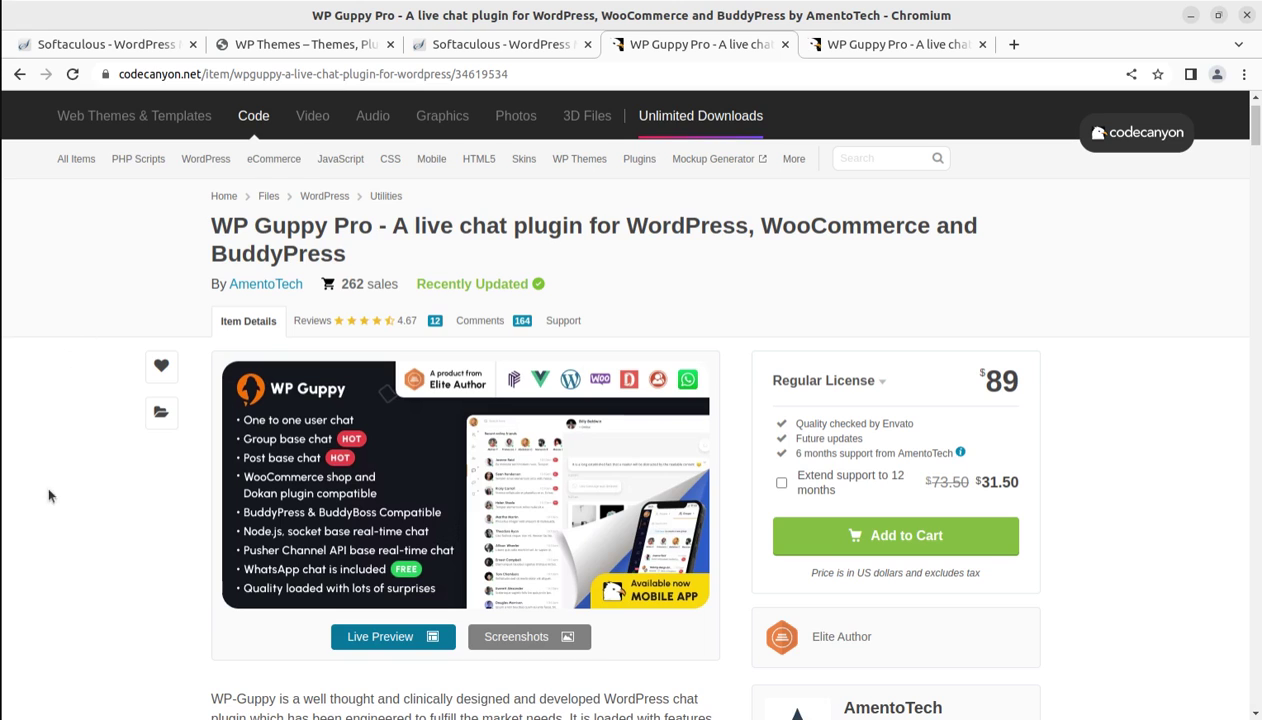
scroll(74, 468, down, 1)
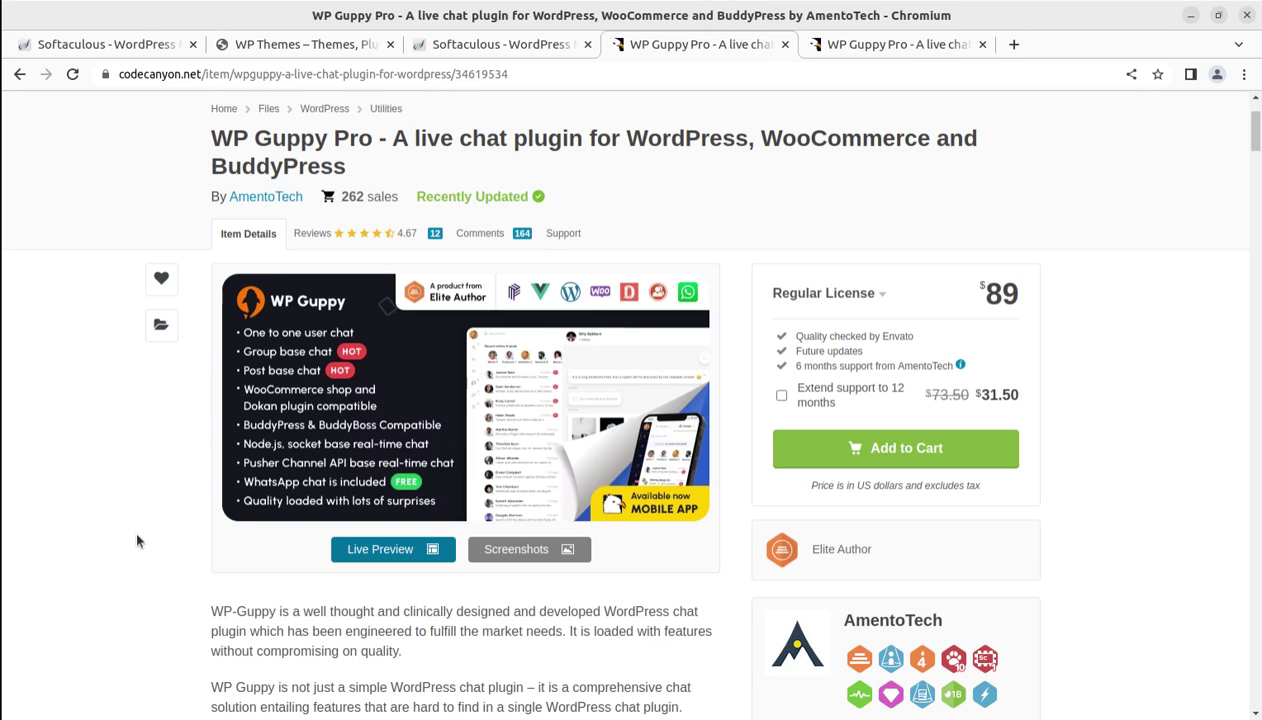
Step: Select the AmentoTech author name on the WP Guppy Pro item page and scroll through the page
scroll(100, 487, down, 2)
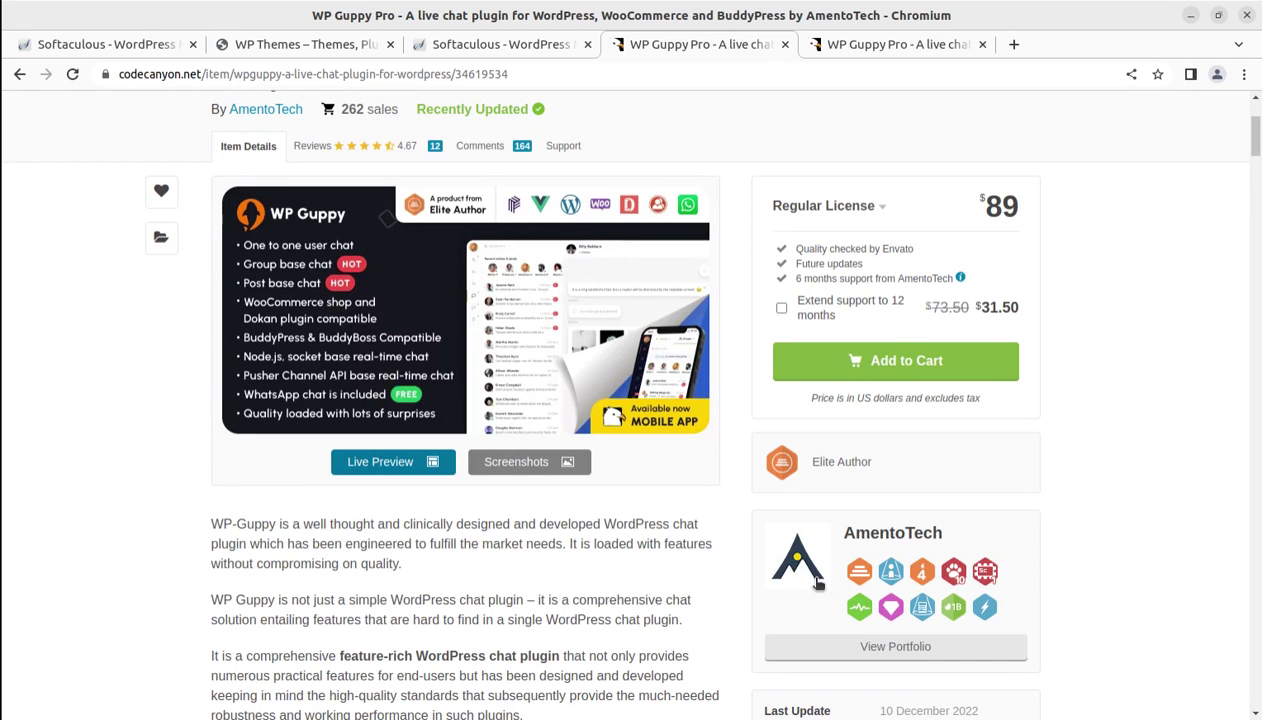
drag(940, 533, 838, 531)
scroll(897, 553, down, 2)
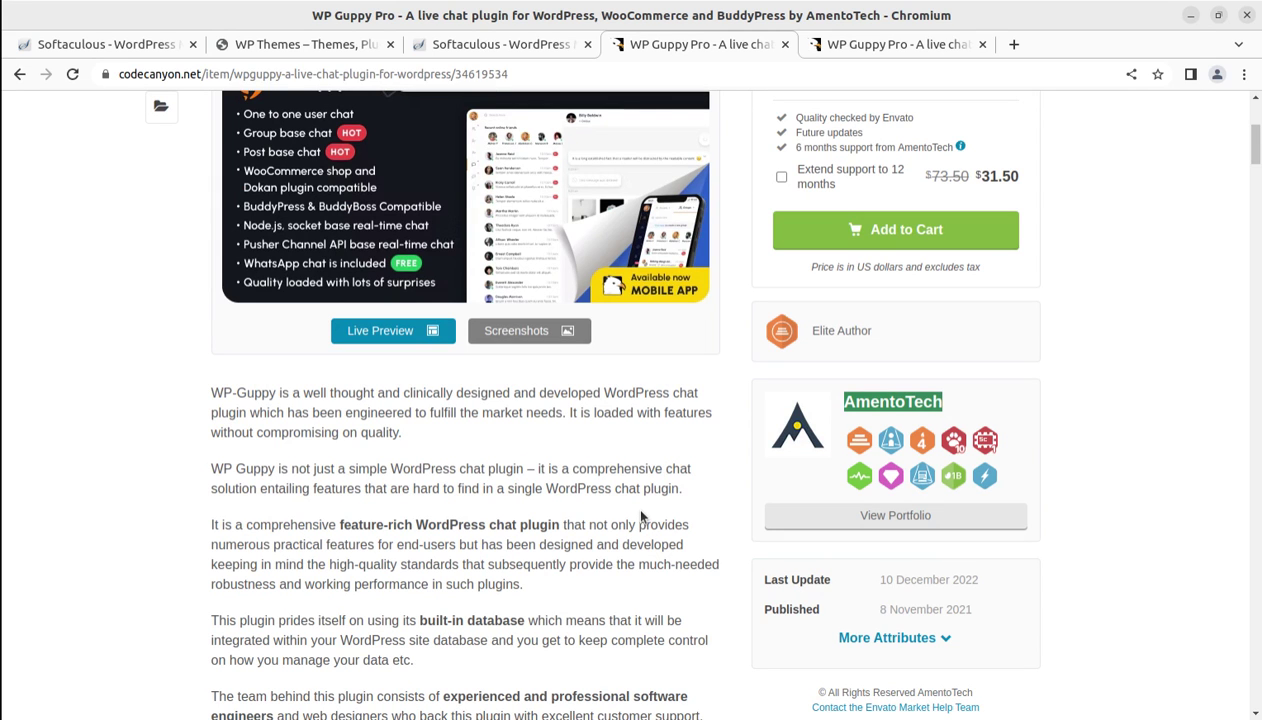
scroll(641, 517, up, 3)
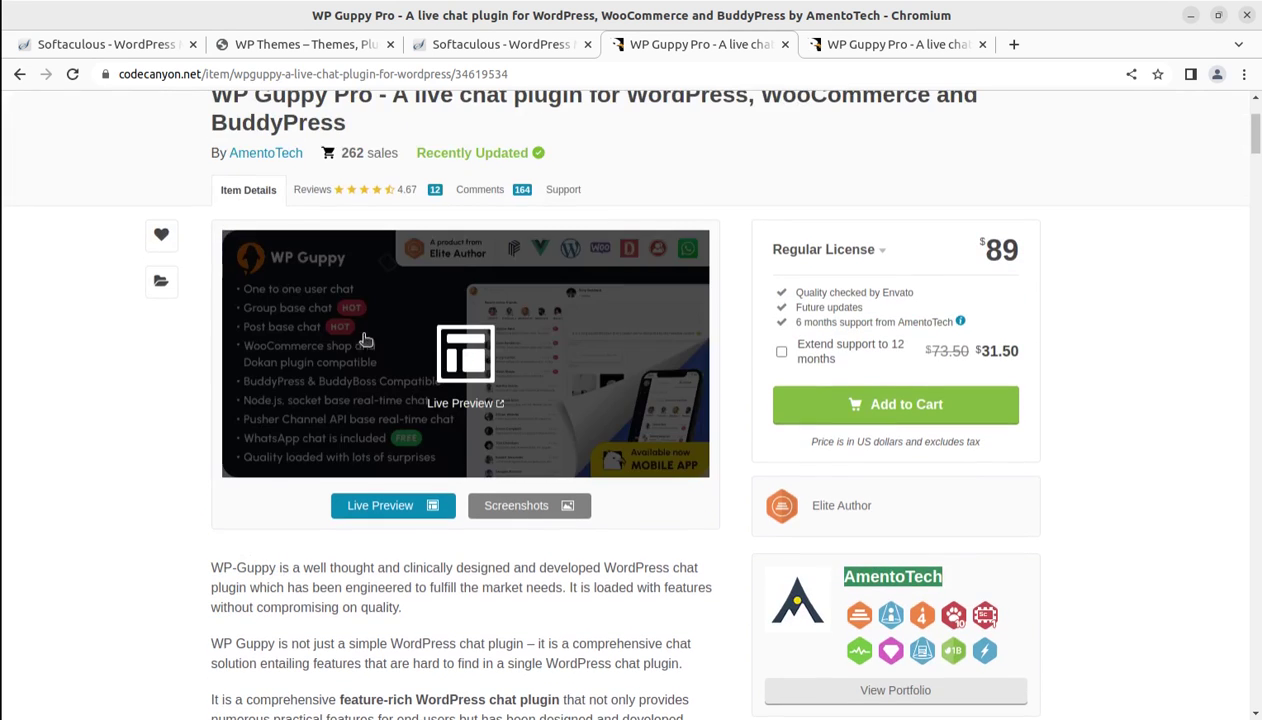
scroll(370, 685, down, 1)
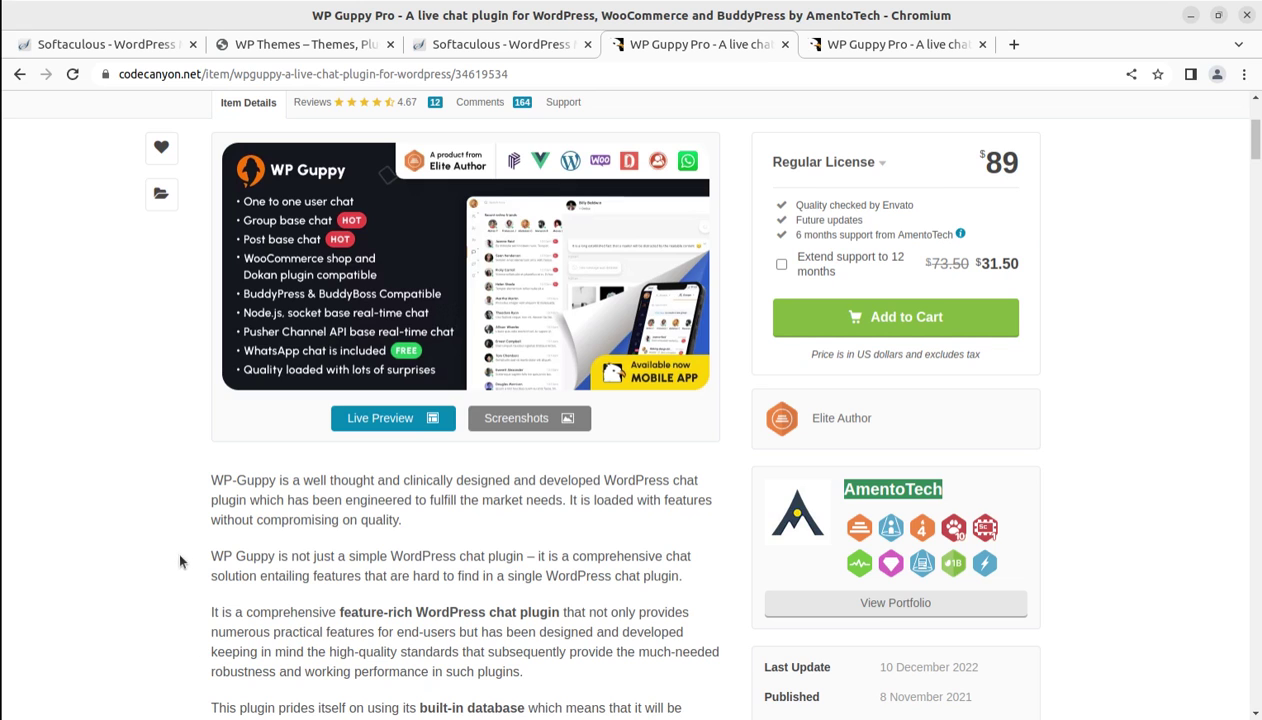
scroll(166, 527, up, 3)
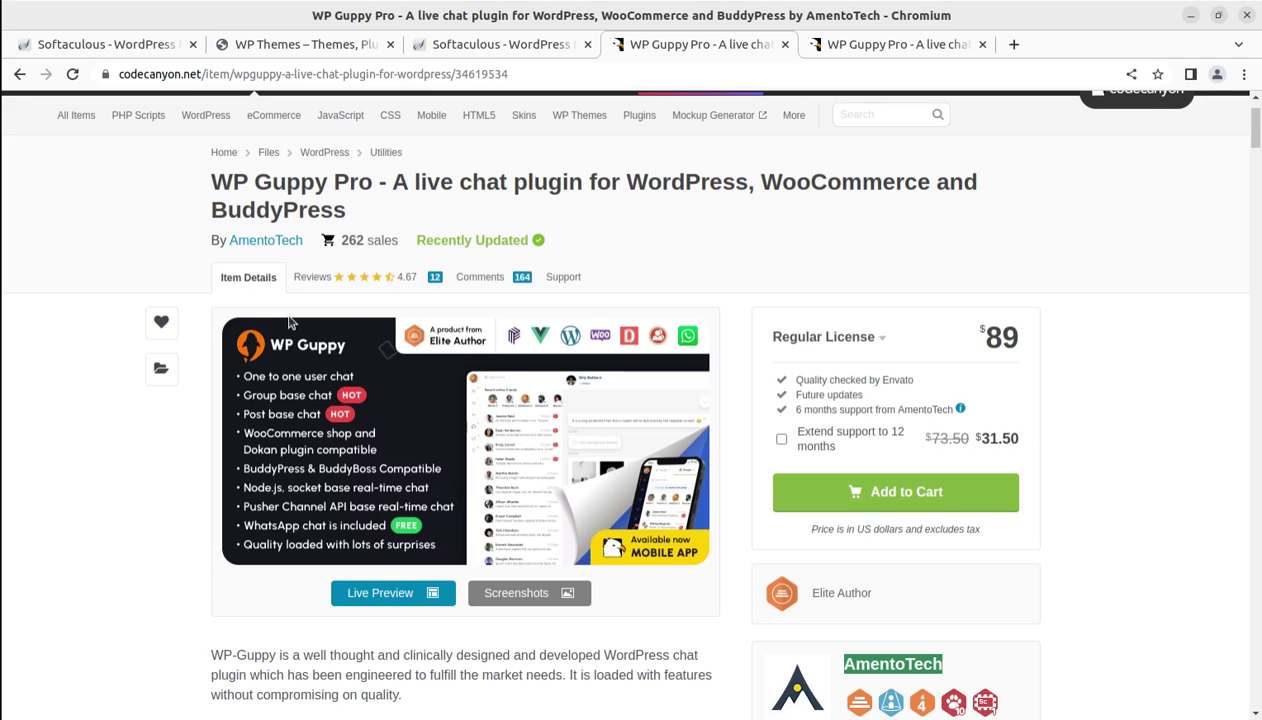
Step: Scroll through the WP Themes site
click(293, 45)
scroll(383, 316, up, 5)
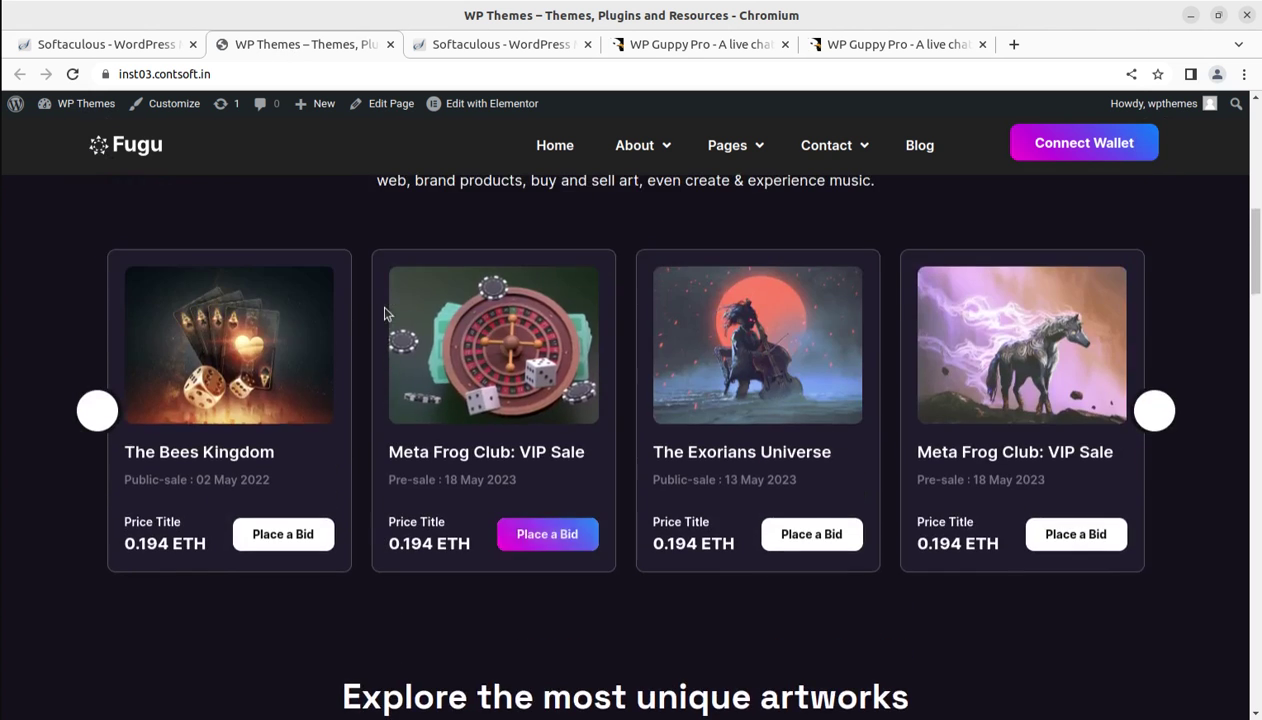
scroll(383, 316, up, 8)
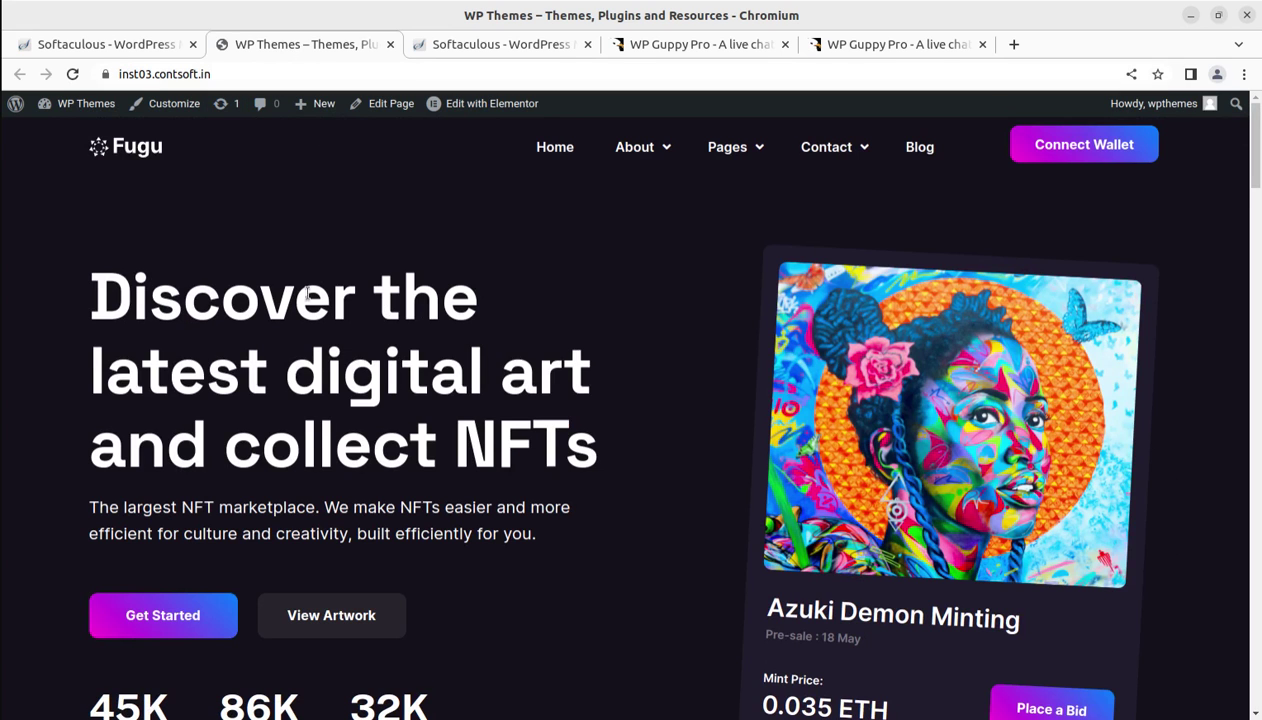
scroll(375, 285, down, 6)
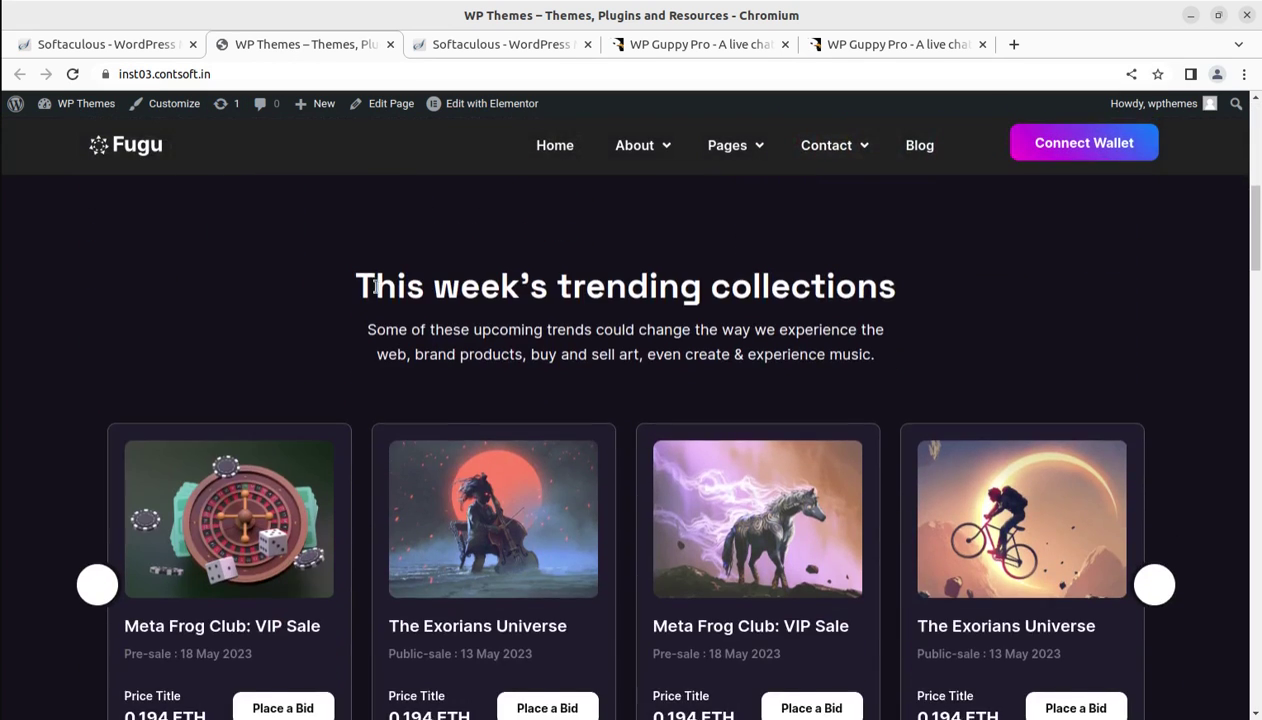
scroll(375, 287, down, 3)
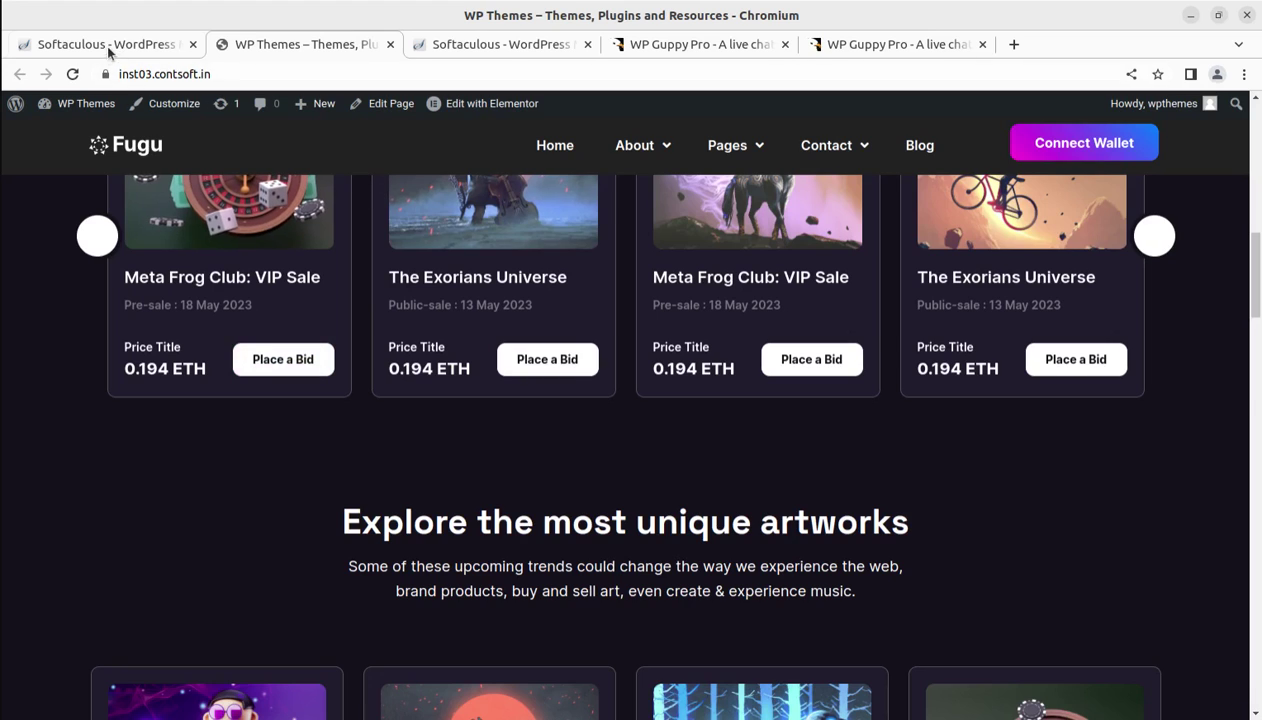
Step: Log in to the inst03.contsoft.in WordPress admin from Softaculous's installations list
click(108, 47)
click(282, 46)
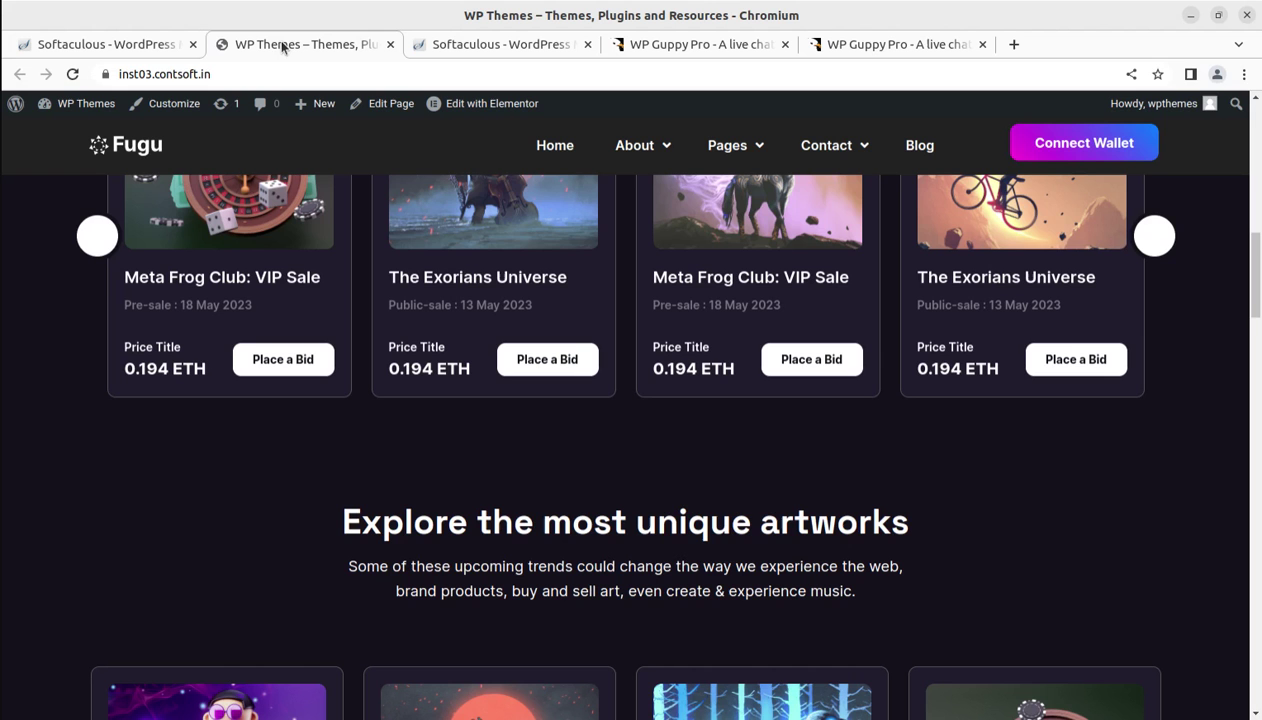
click(150, 47)
click(745, 513)
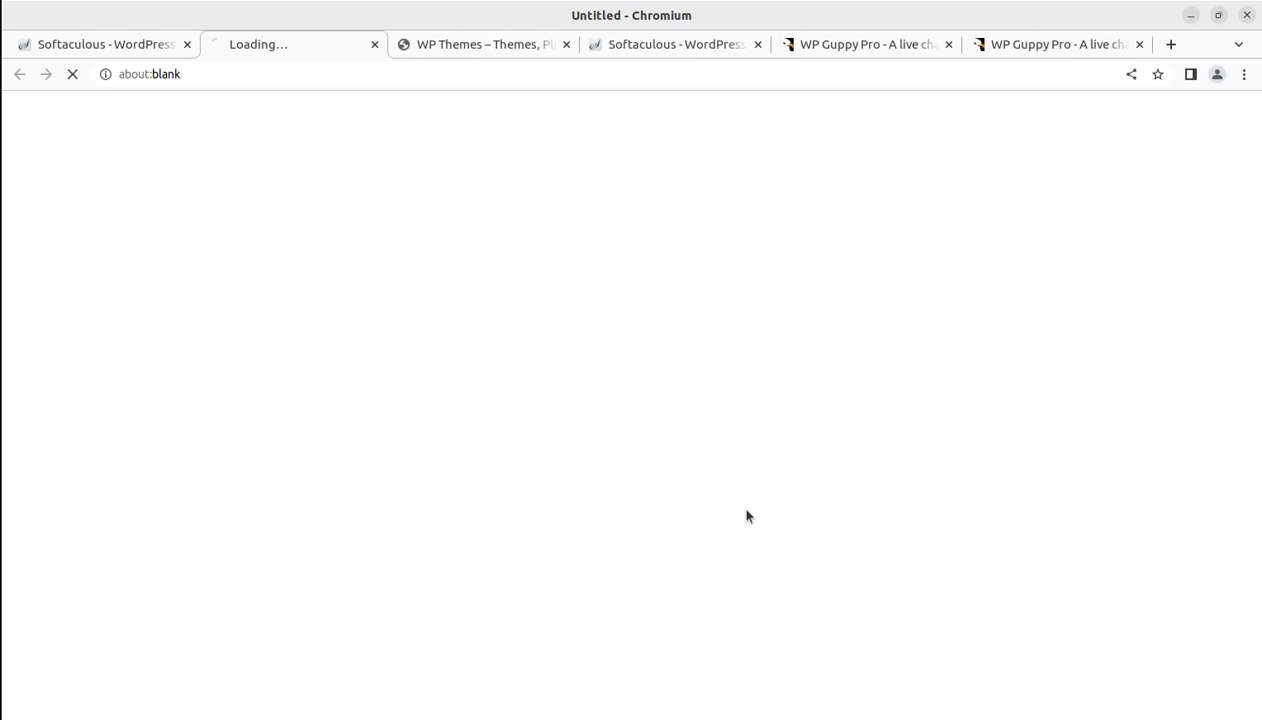
click(128, 48)
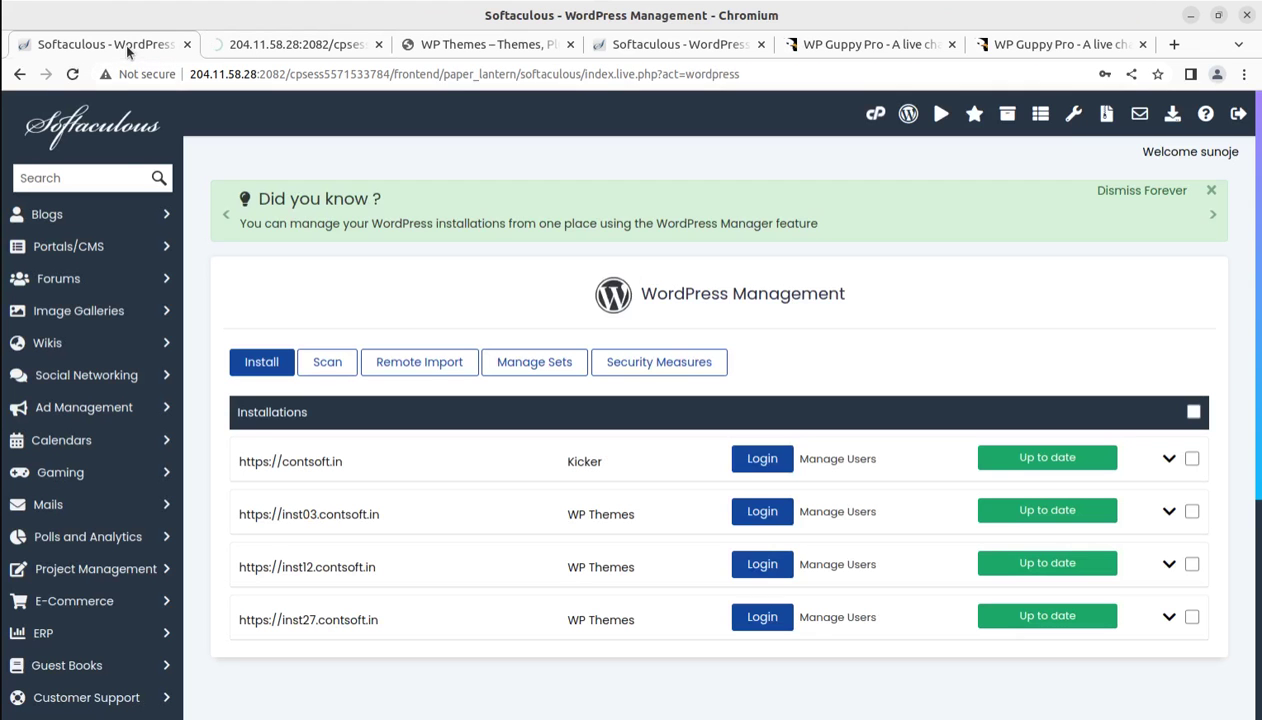
Step: Open the cPanel main page and scroll through it
click(876, 115)
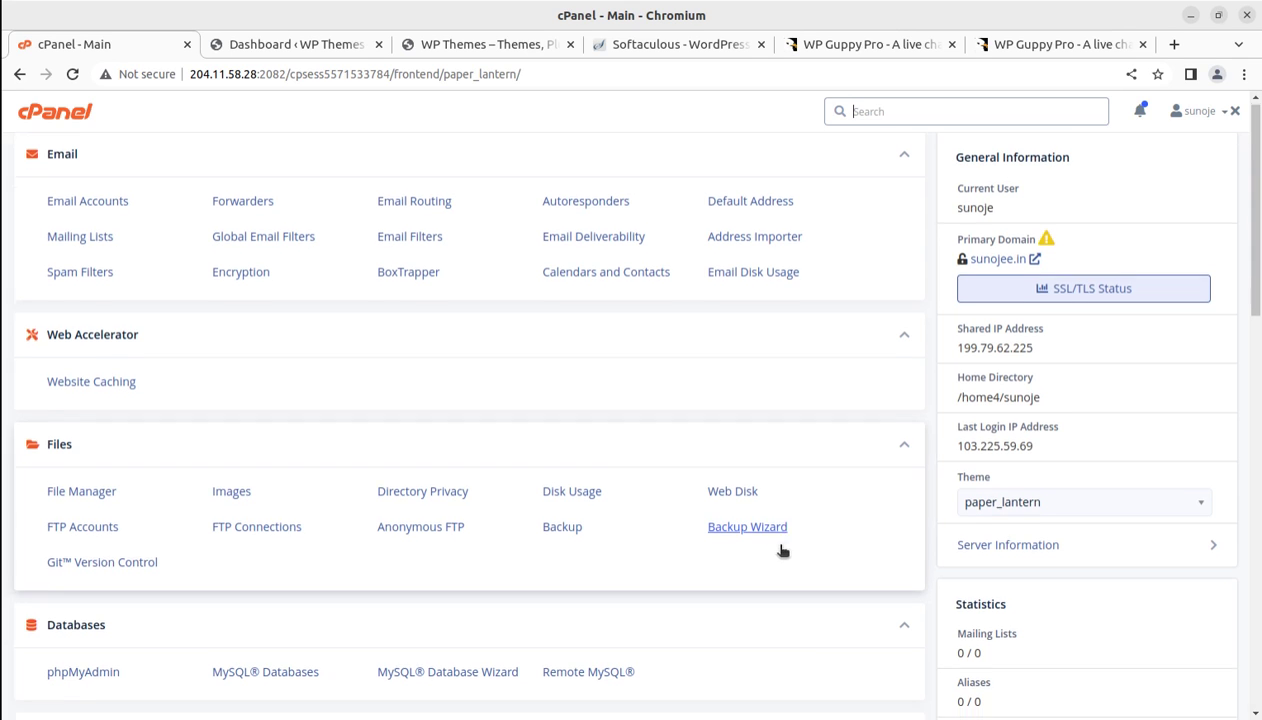
scroll(746, 549, down, 3)
scroll(664, 555, down, 2)
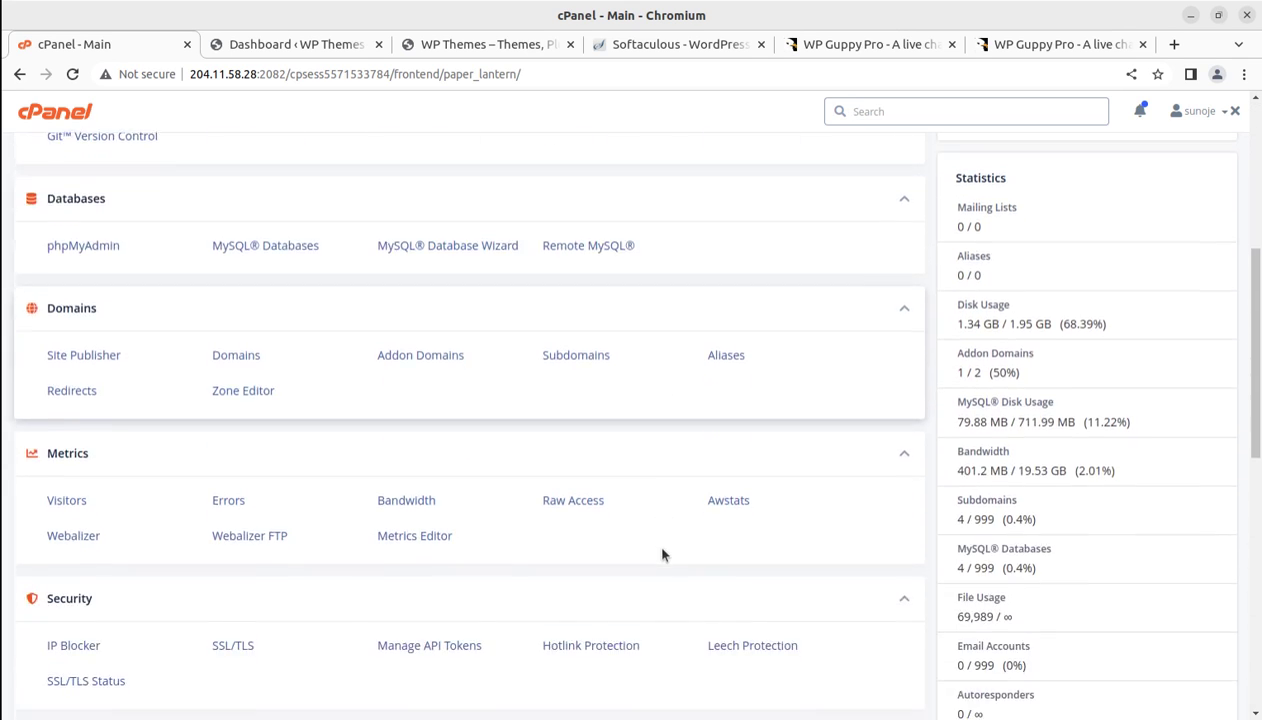
scroll(662, 553, up, 5)
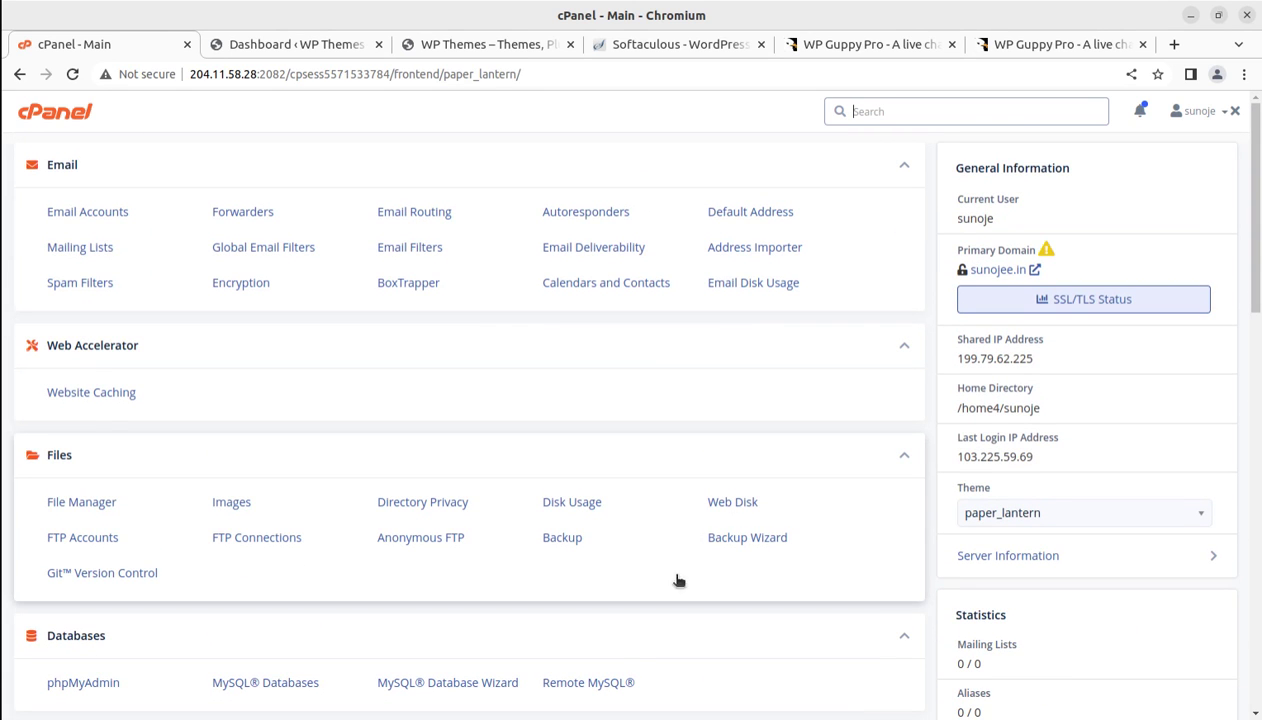
Step: Highlight the WP Guppy Pro product title, then return to the WP Themes admin dashboard
click(280, 45)
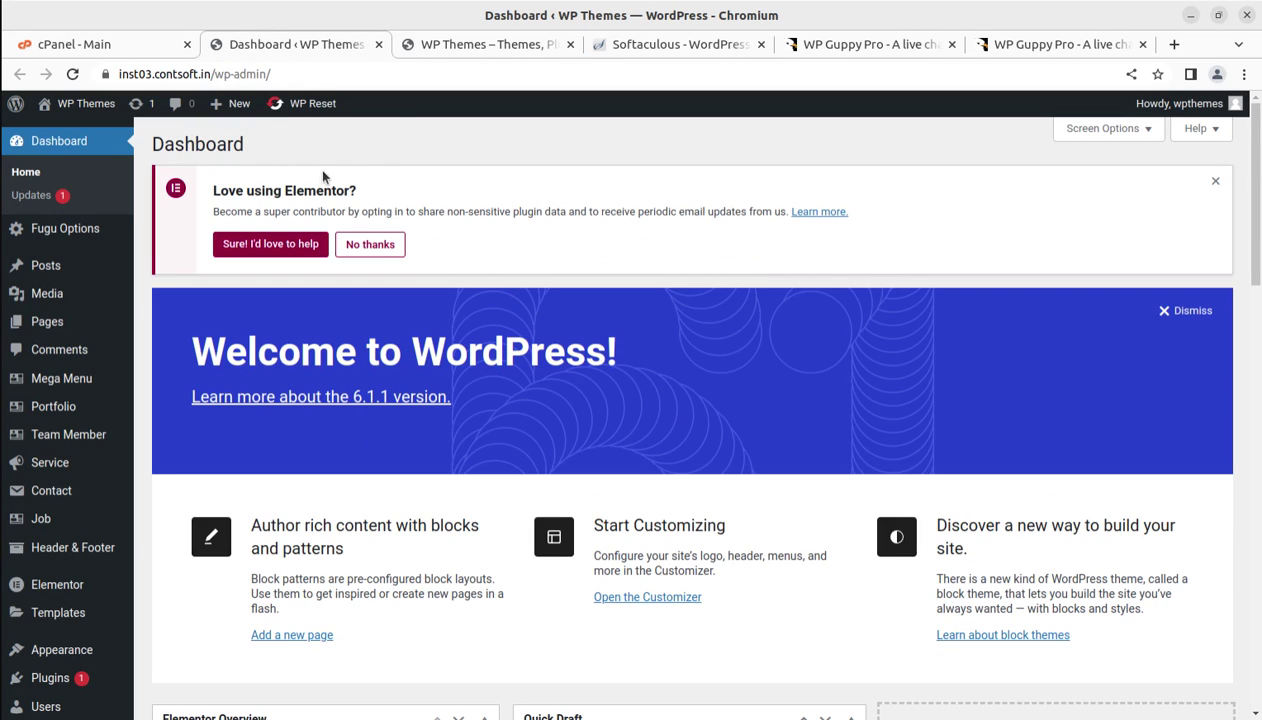
click(688, 45)
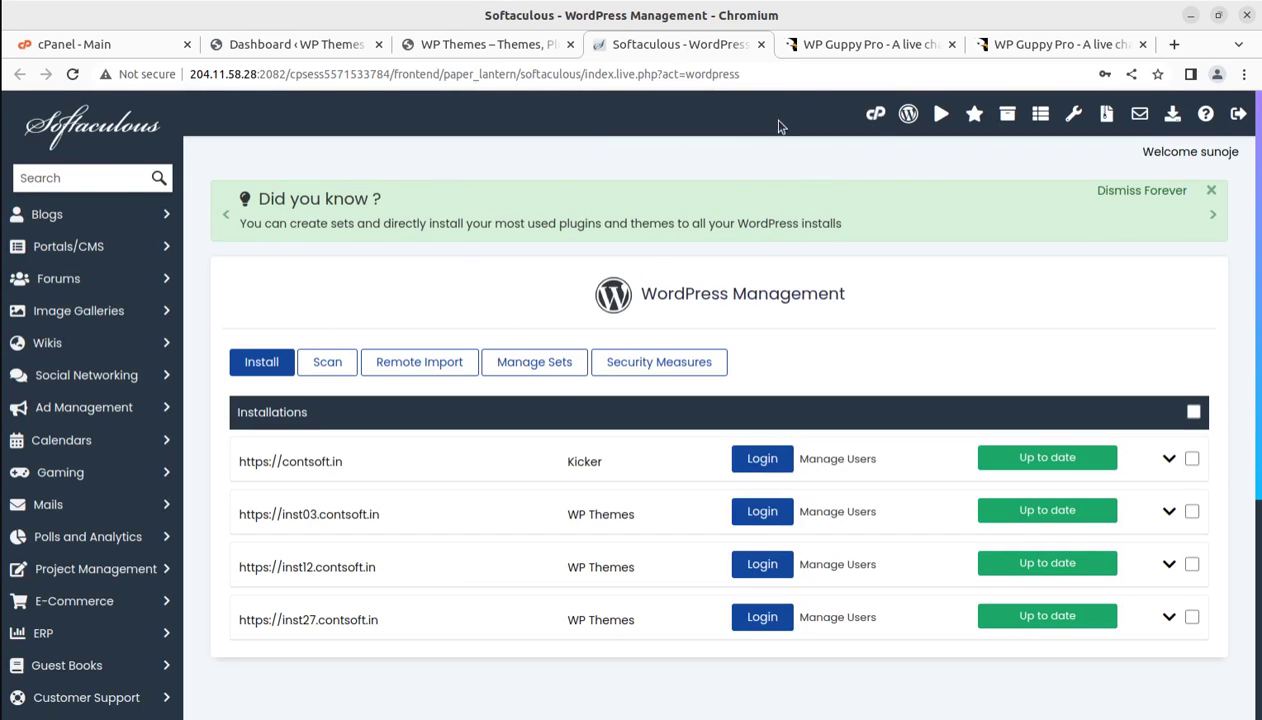
click(840, 47)
drag(224, 182, 355, 185)
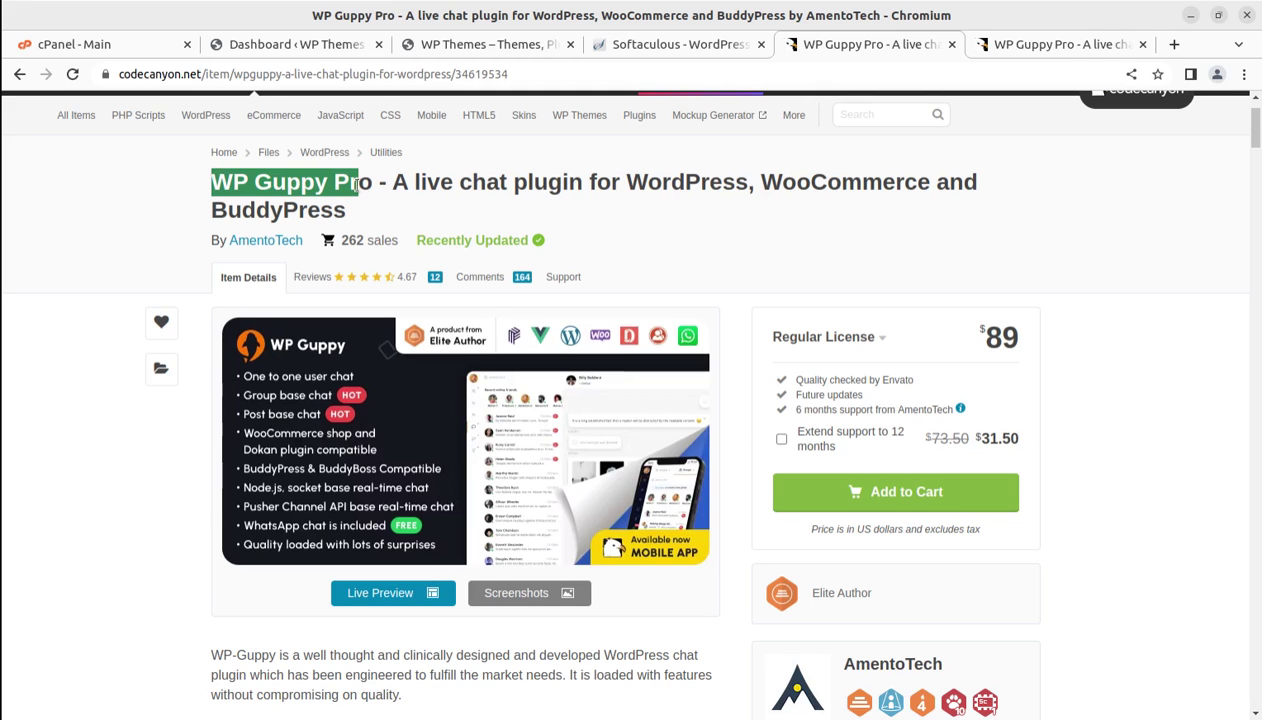
click(425, 46)
click(304, 44)
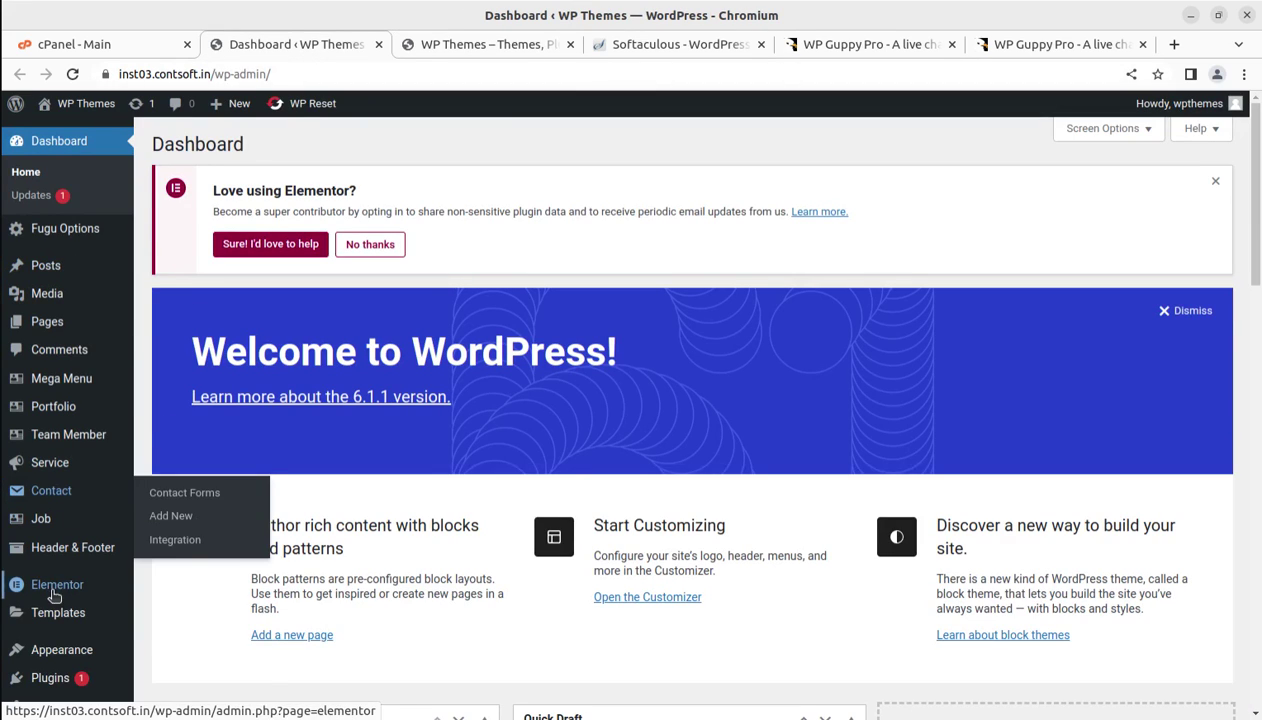
Step: Upload wp-guppy.zip from Downloads/wp-guppy_v4.0 as a new plugin, install it, and activate it
mouse_move(67, 682)
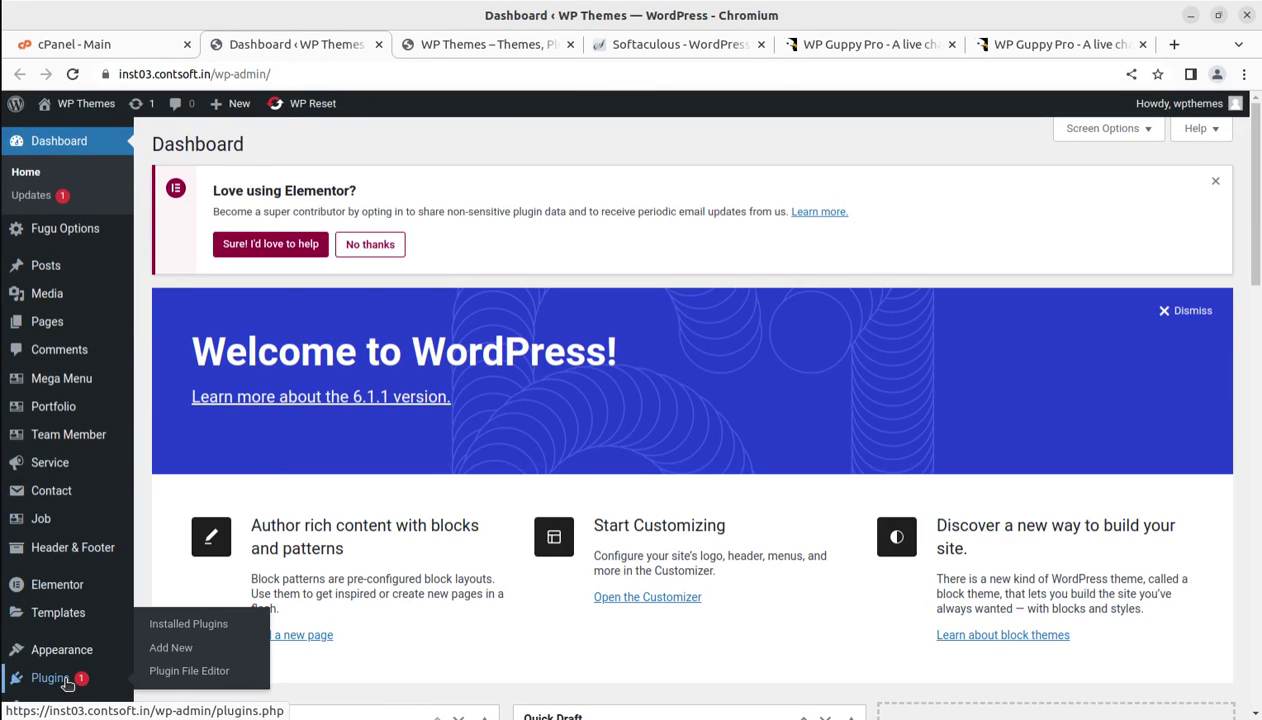
click(170, 651)
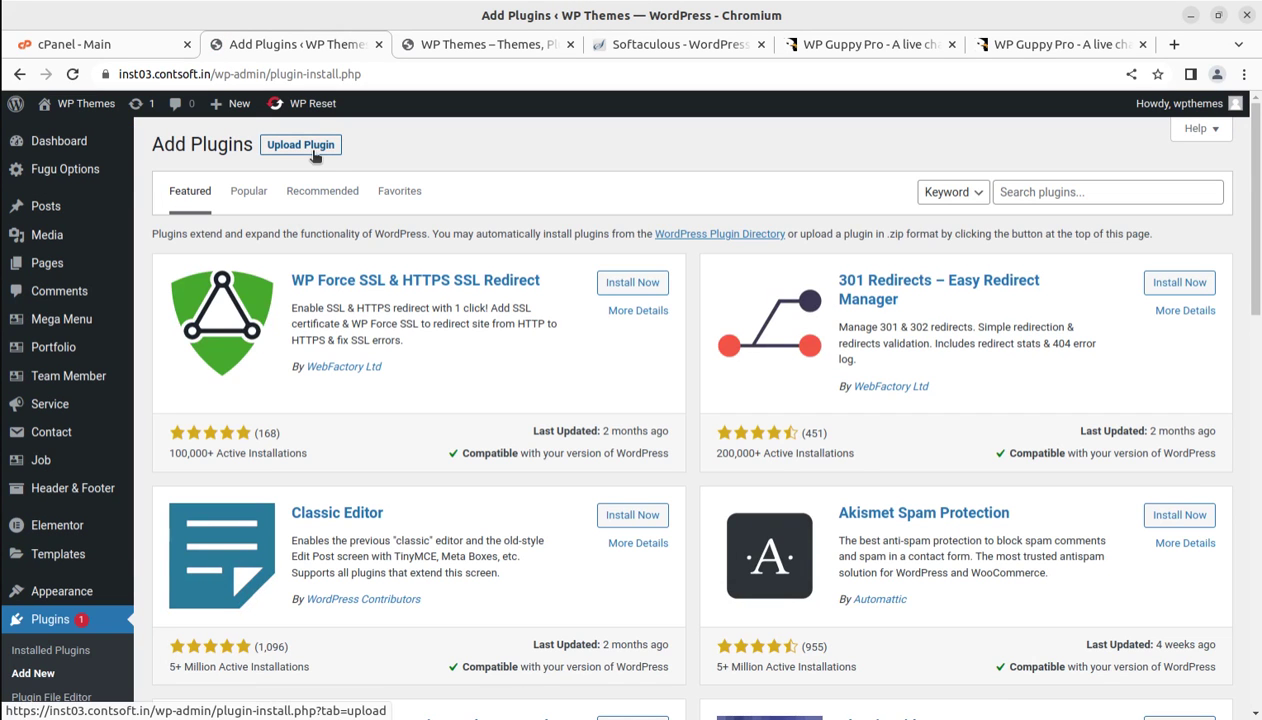
click(314, 152)
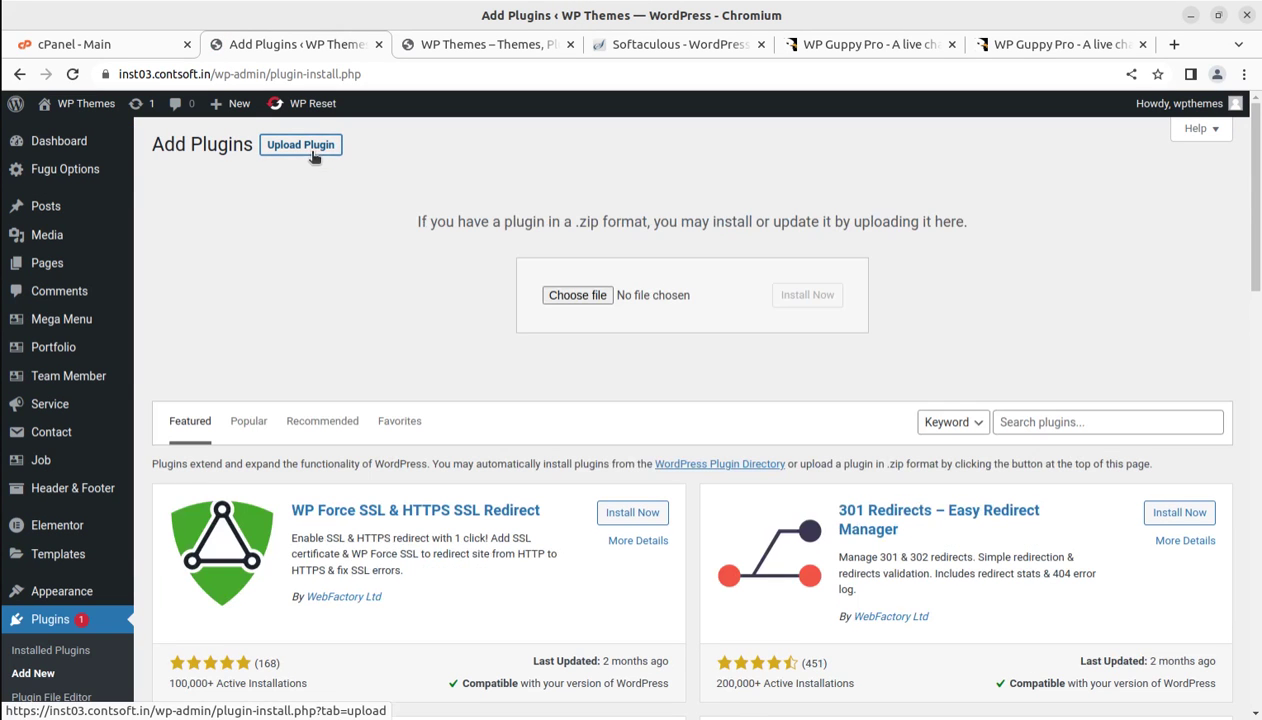
click(570, 298)
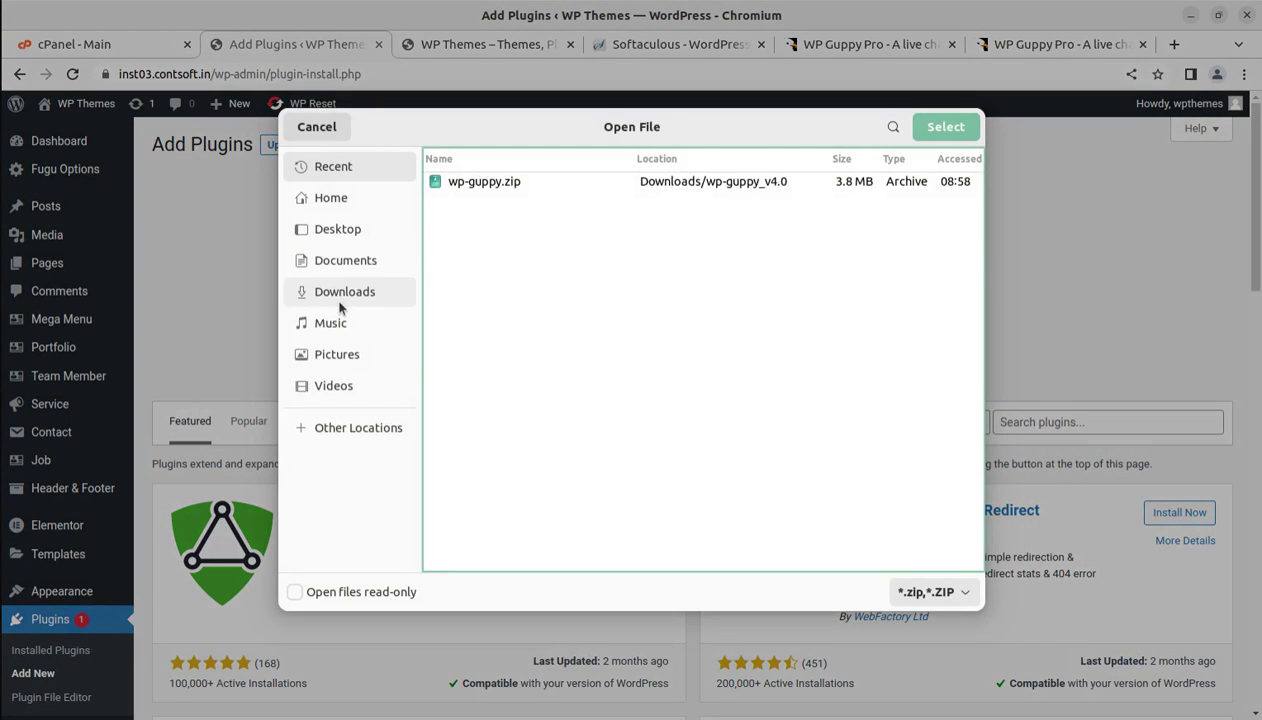
click(336, 293)
click(482, 293)
double_click(482, 293)
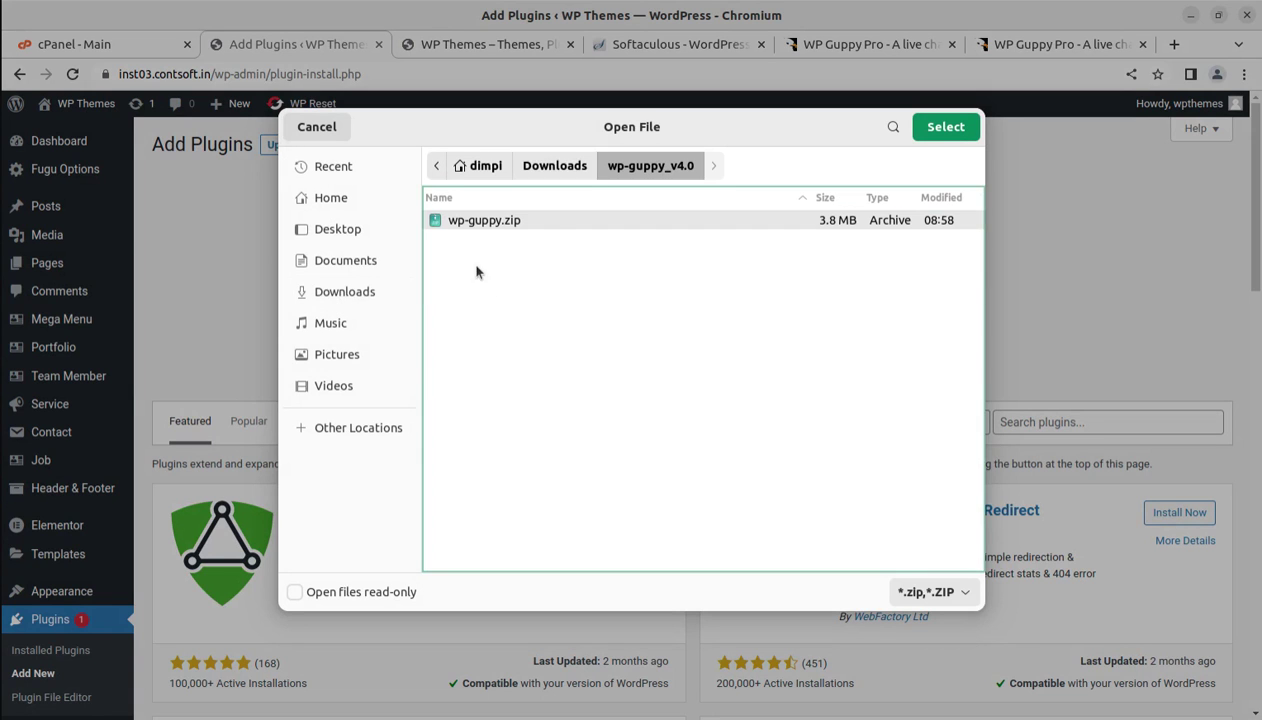
click(936, 138)
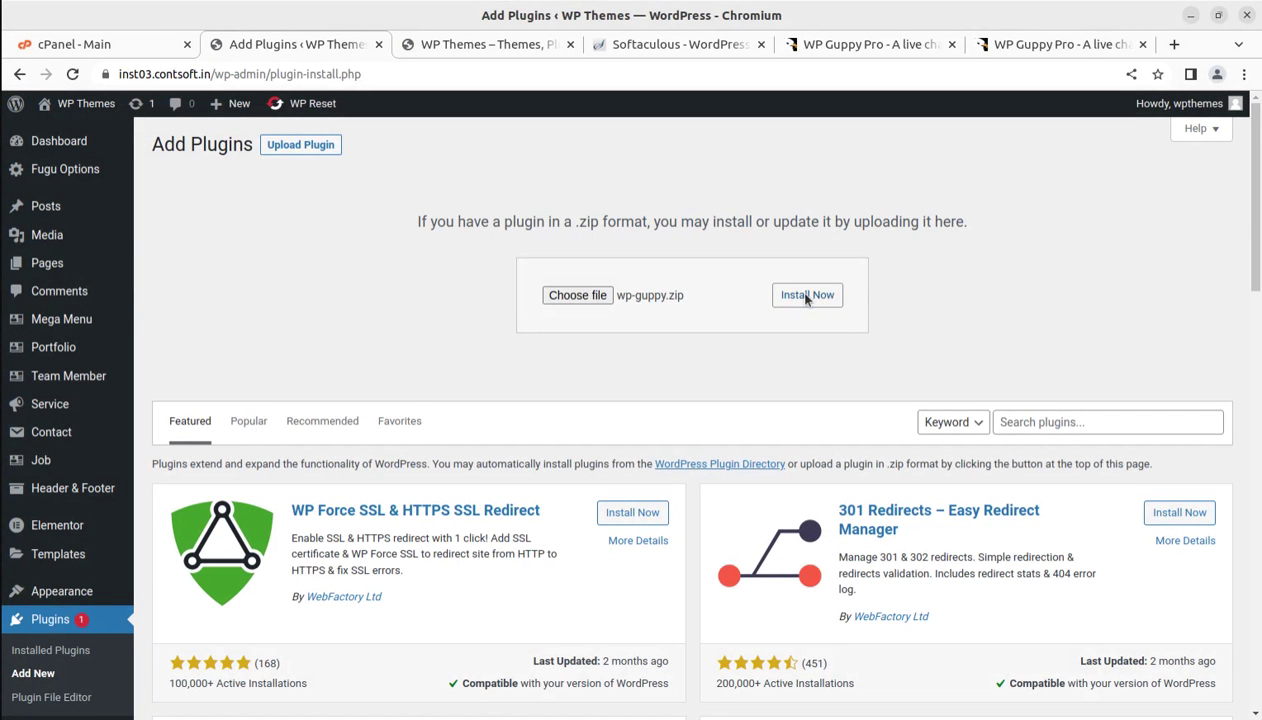
click(806, 296)
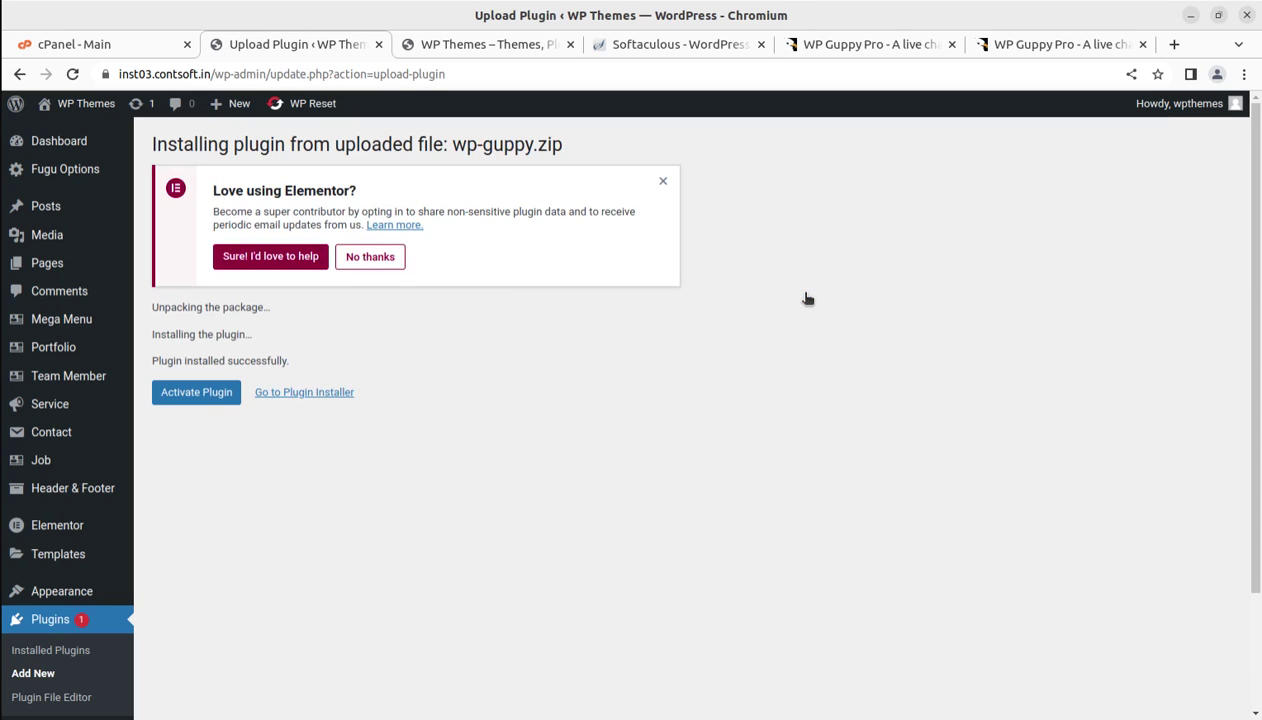
click(197, 395)
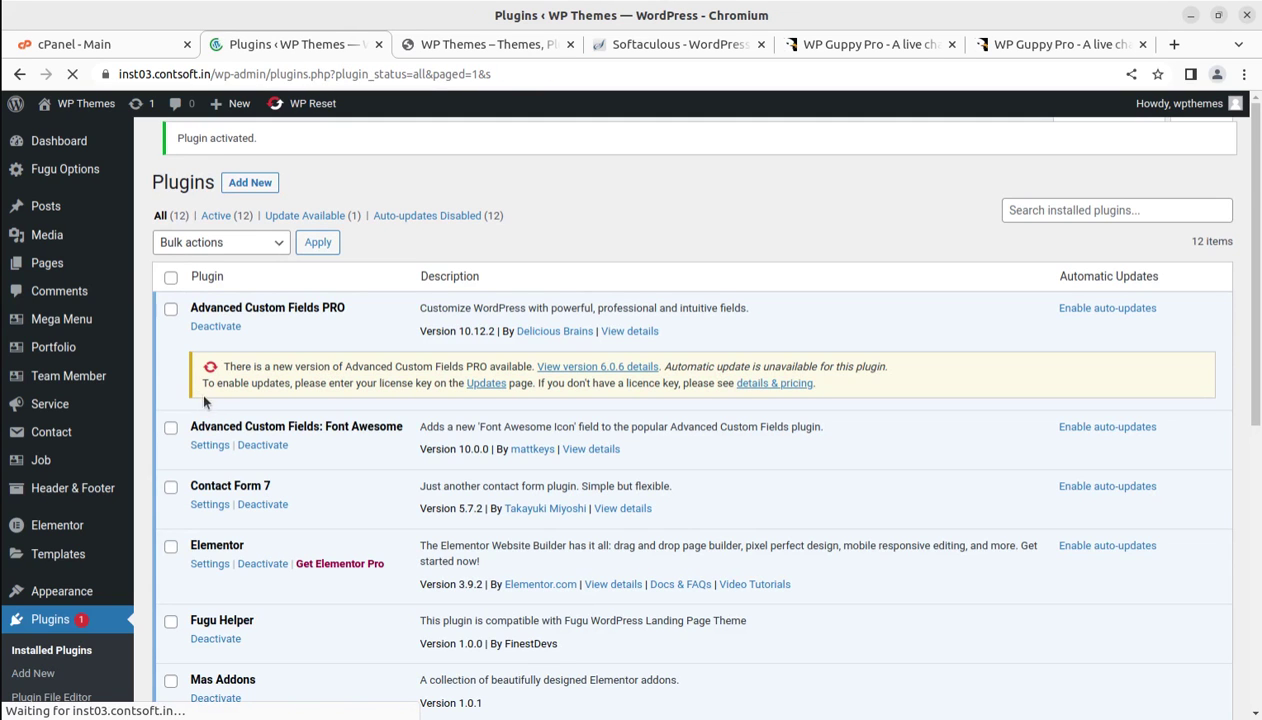
scroll(210, 403, down, 6)
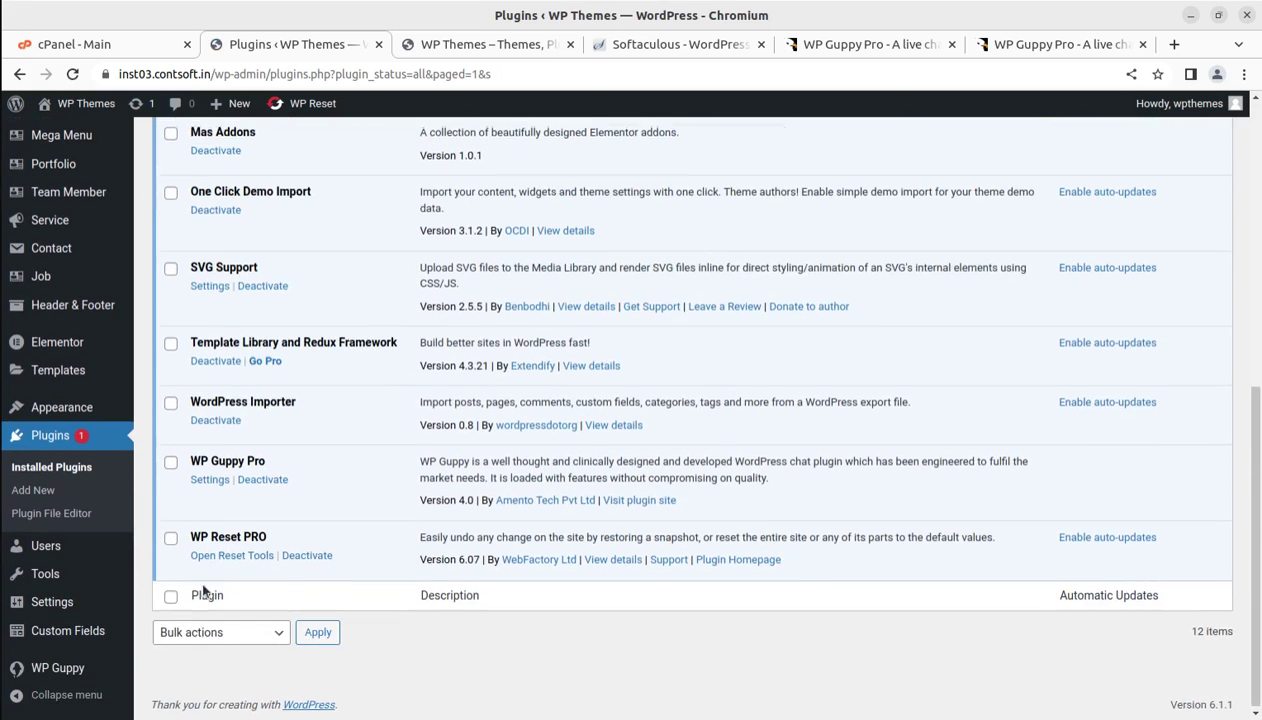
Step: Open WP Guppy's General settings and select the [getGuppyConversation] shortcode text
click(57, 672)
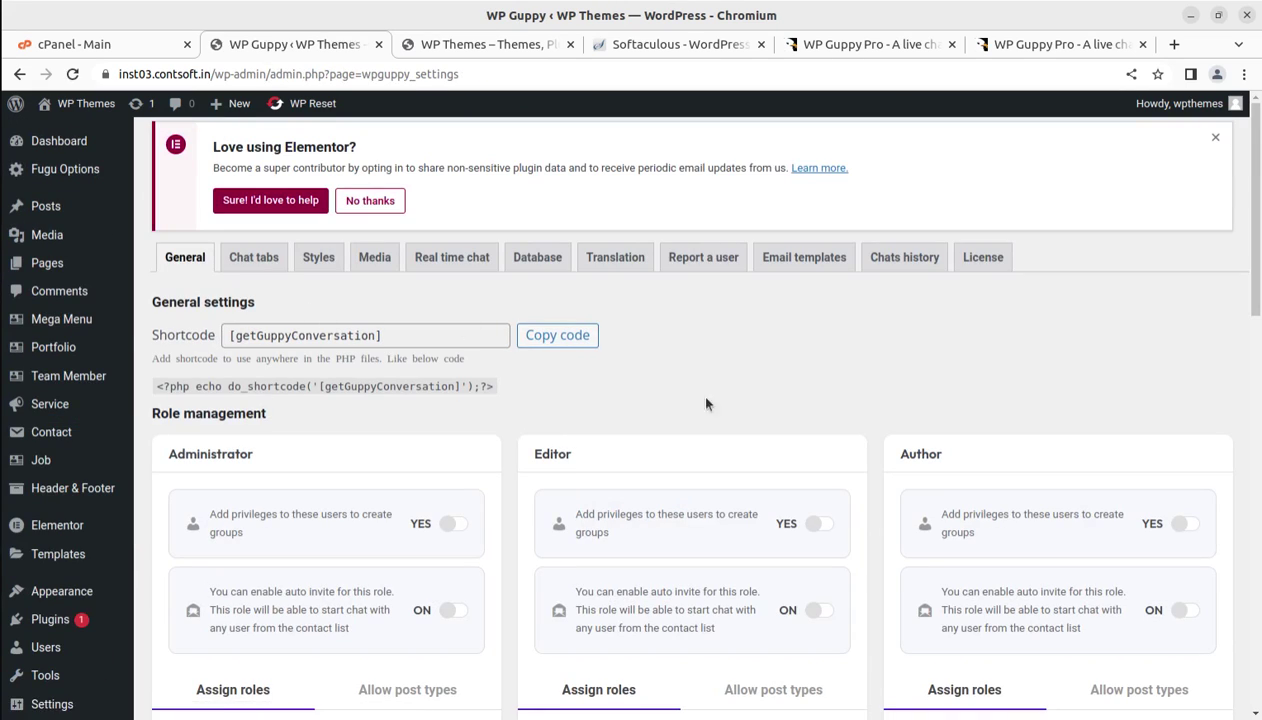
scroll(753, 414, down, 1)
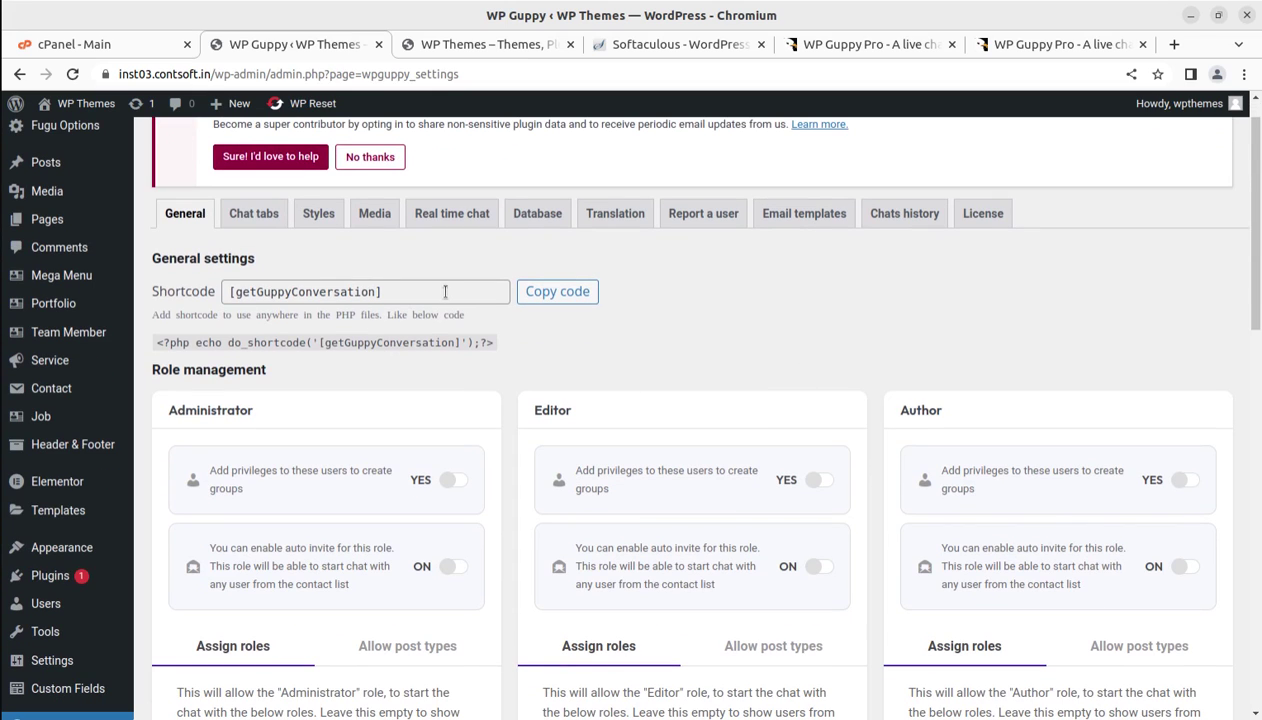
drag(428, 288, 205, 291)
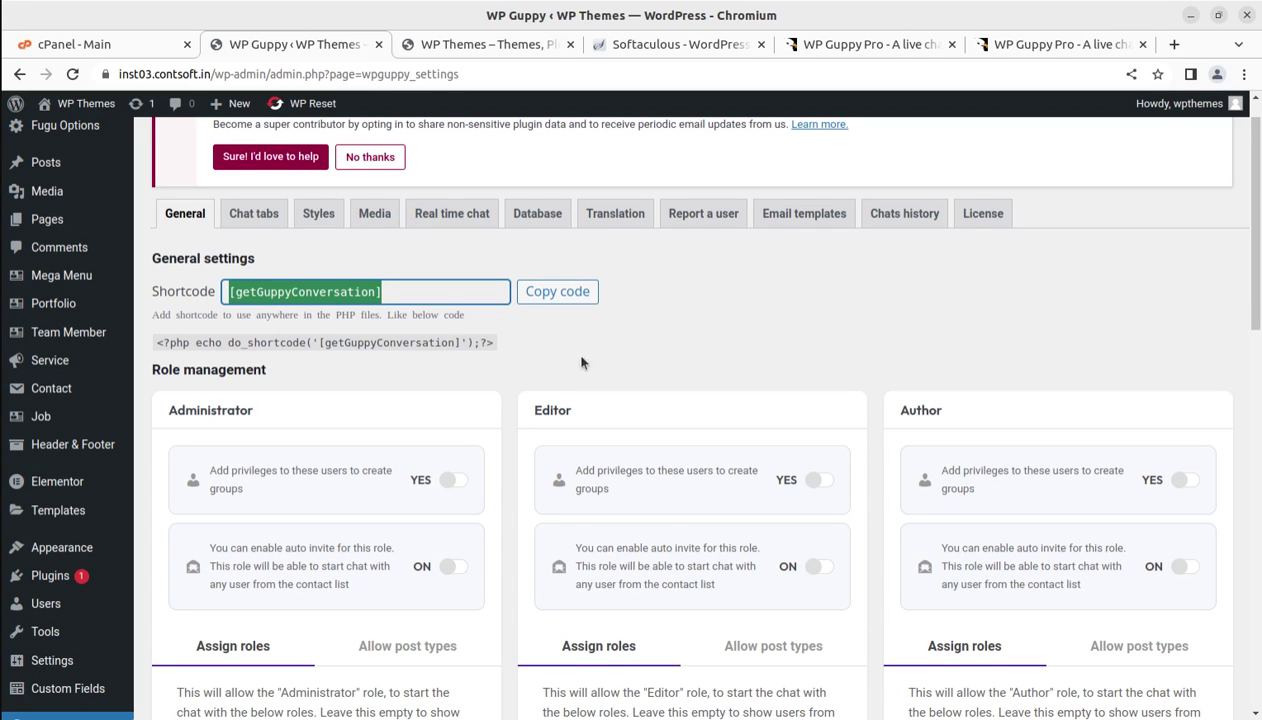
scroll(505, 385, down, 2)
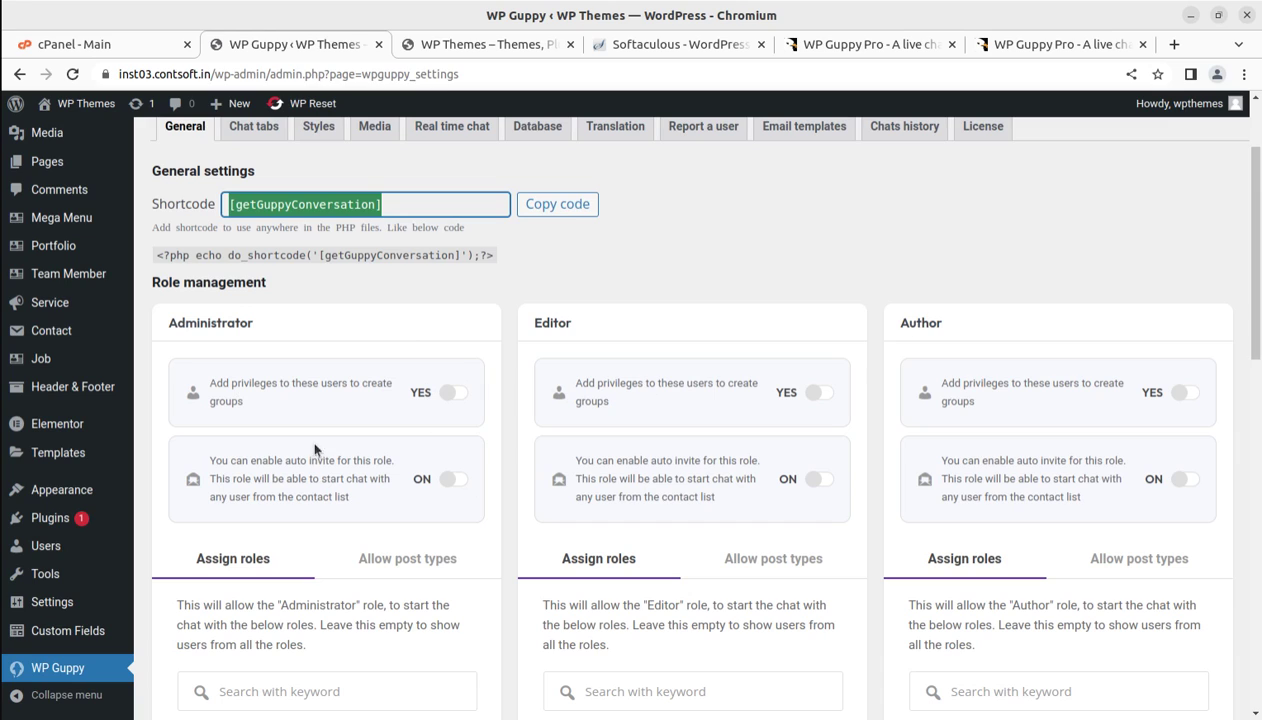
Step: Turn on Administrator 'Add privileges' and auto invite, then review the other role cards
click(462, 393)
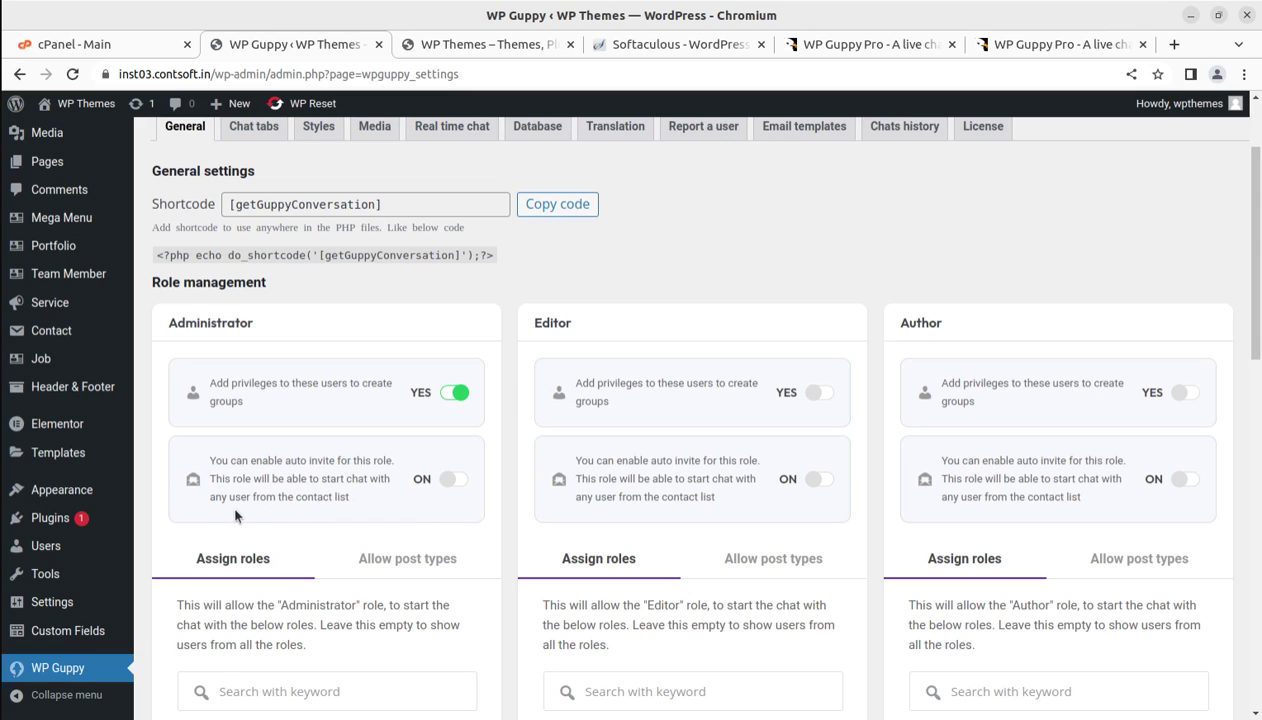
click(464, 479)
scroll(334, 513, down, 3)
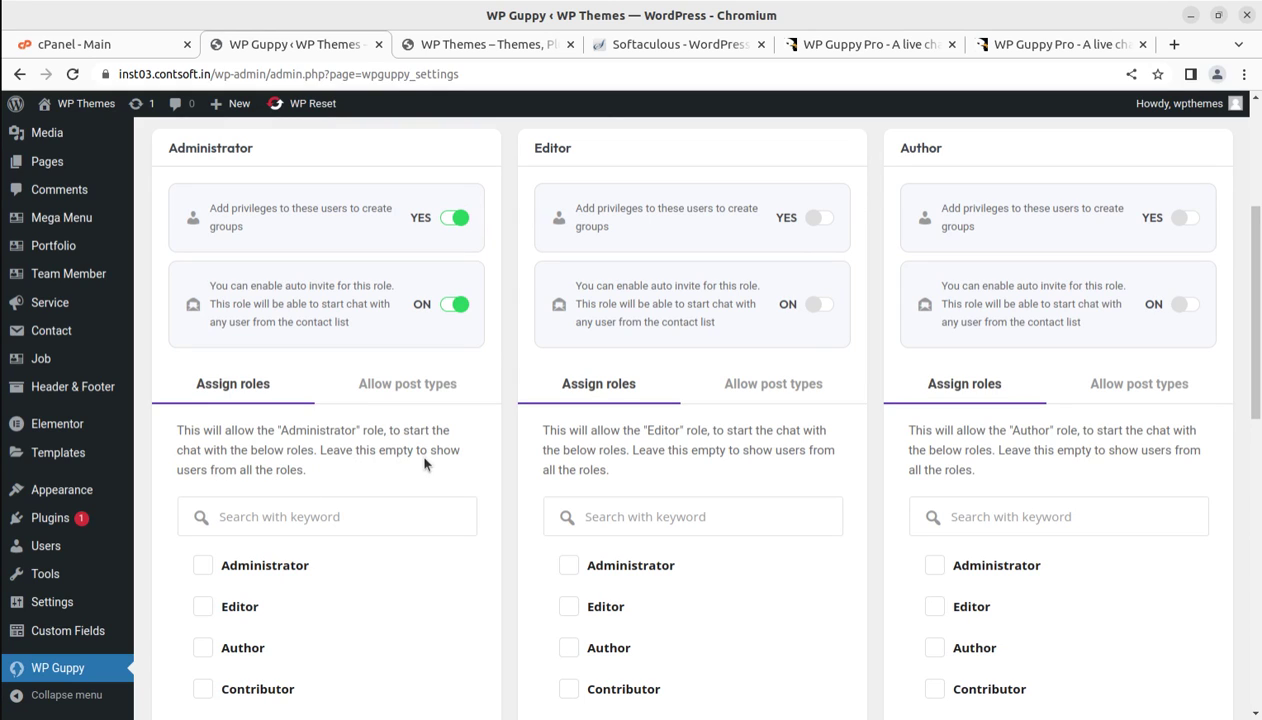
scroll(327, 505, down, 3)
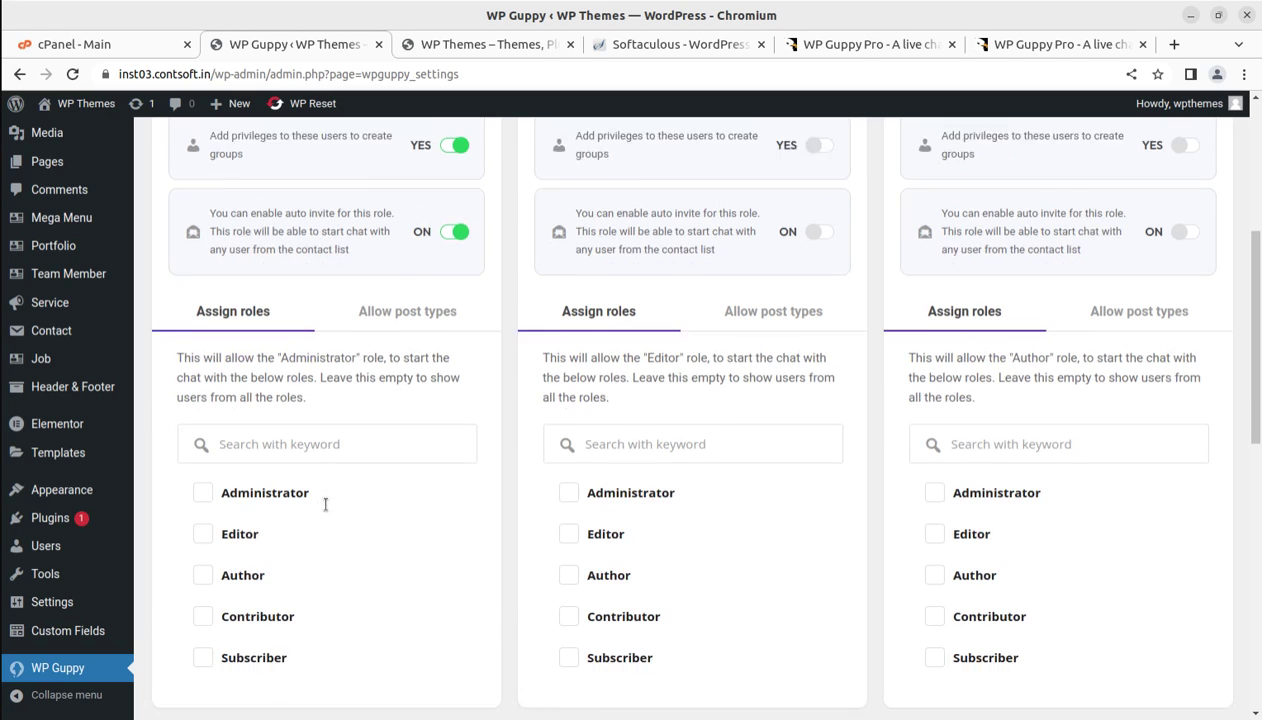
scroll(300, 600, down, 3)
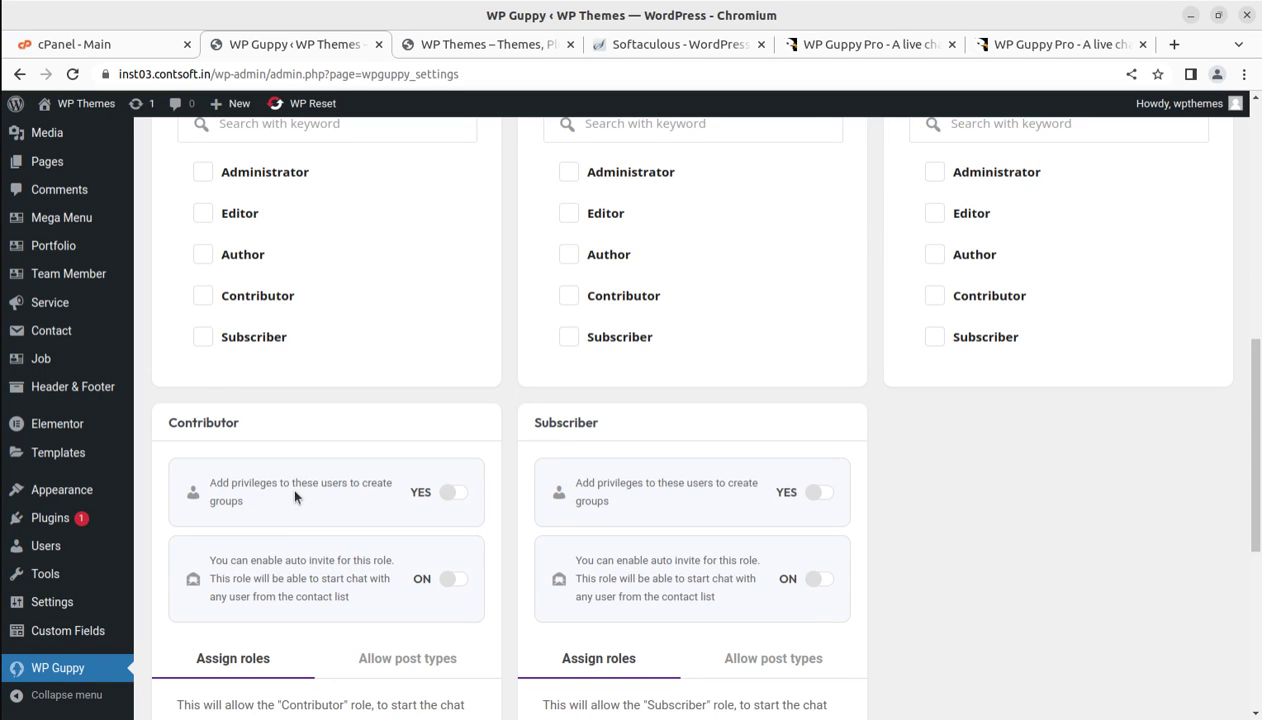
scroll(309, 528, down, 5)
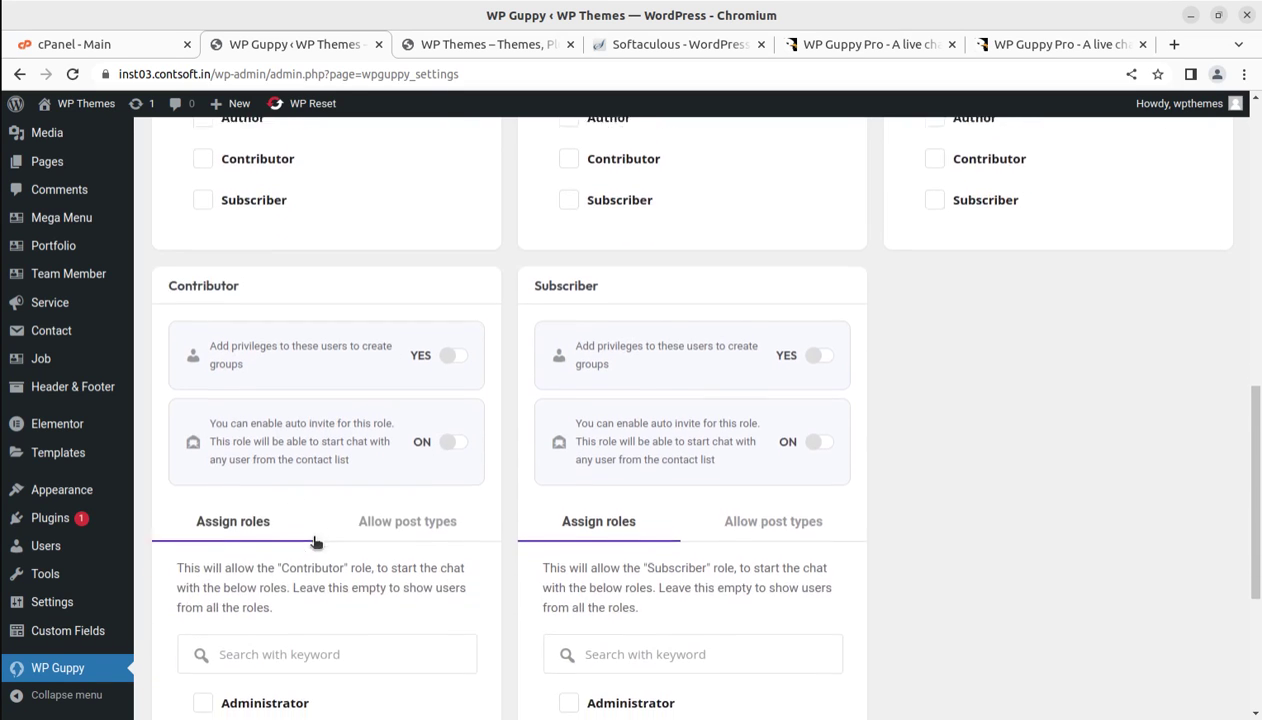
Step: Scroll back up and select the whole [getGuppyConversation] shortcode
scroll(428, 488, up, 8)
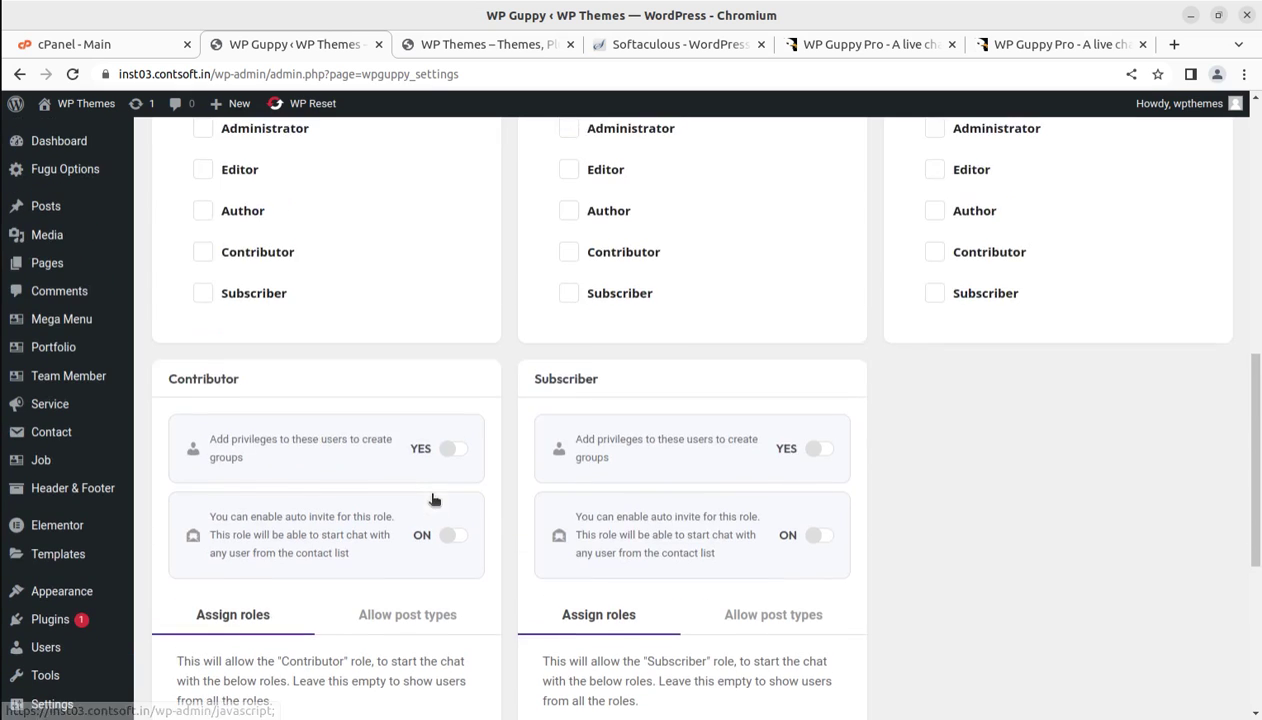
scroll(585, 382, up, 2)
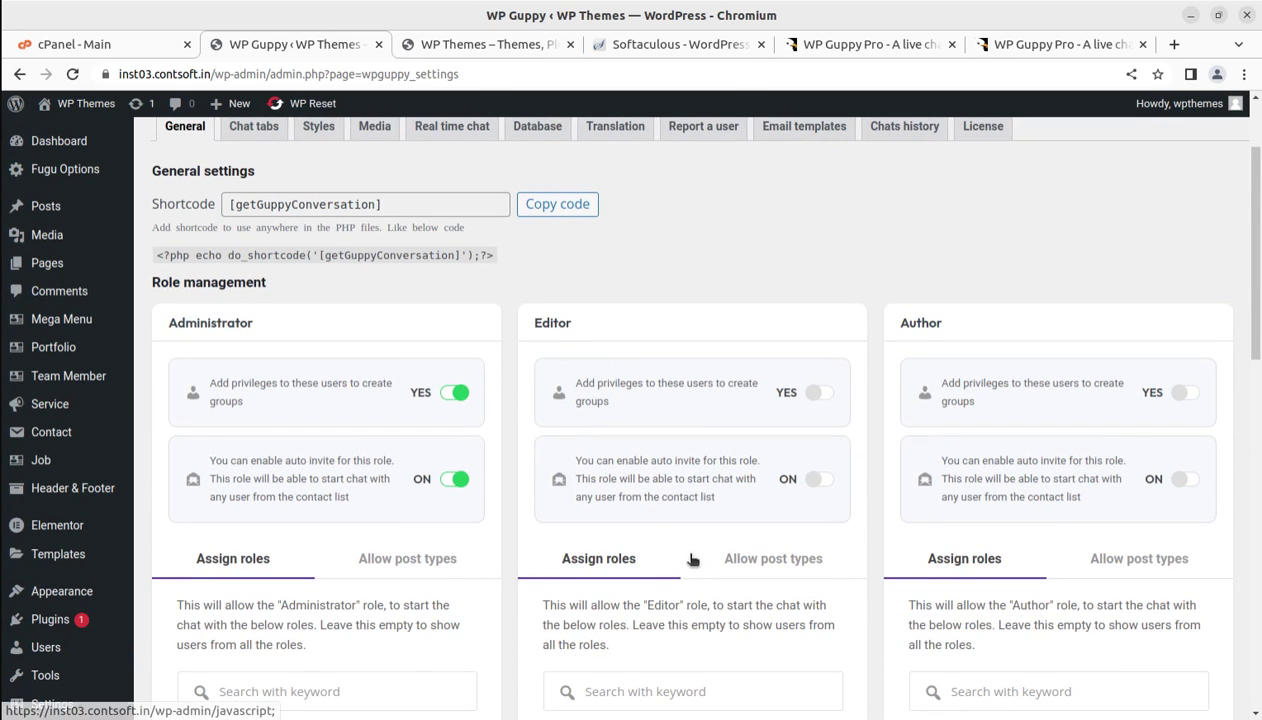
scroll(585, 397, up, 2)
click(407, 335)
drag(407, 335, 220, 333)
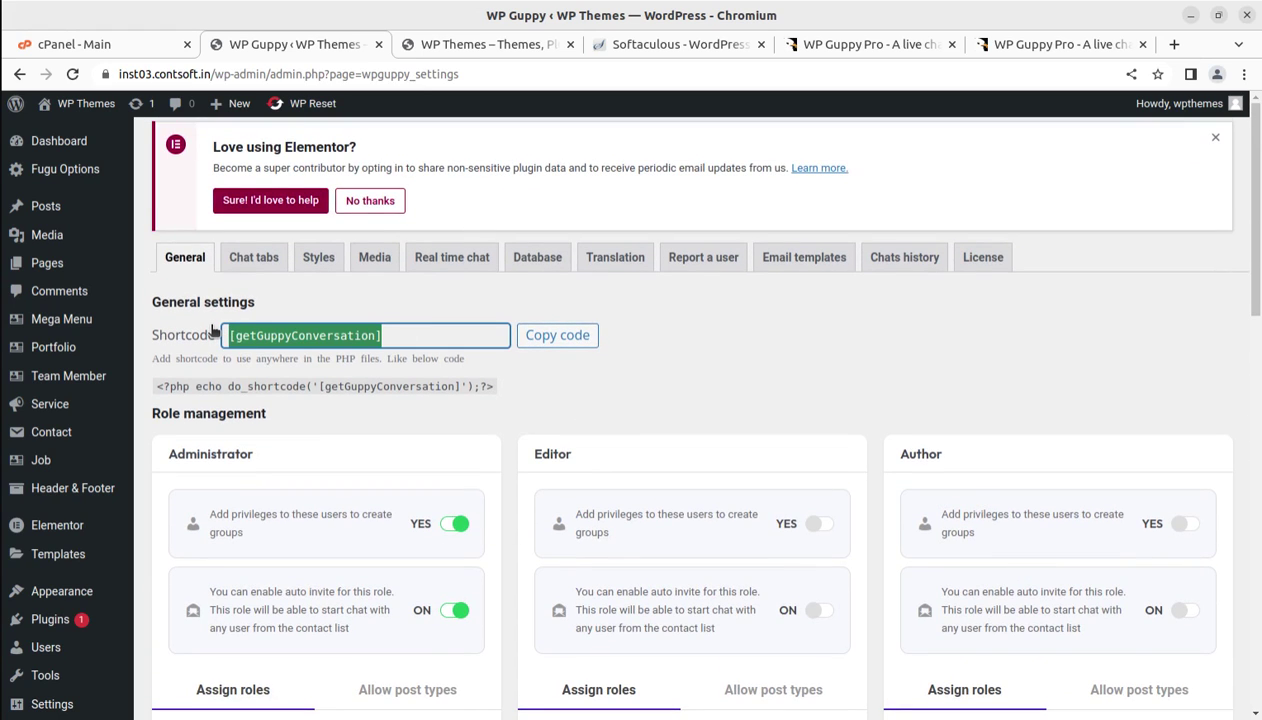
Step: Open the Chat tabs settings and keep Contacts list as the default active tab
click(702, 427)
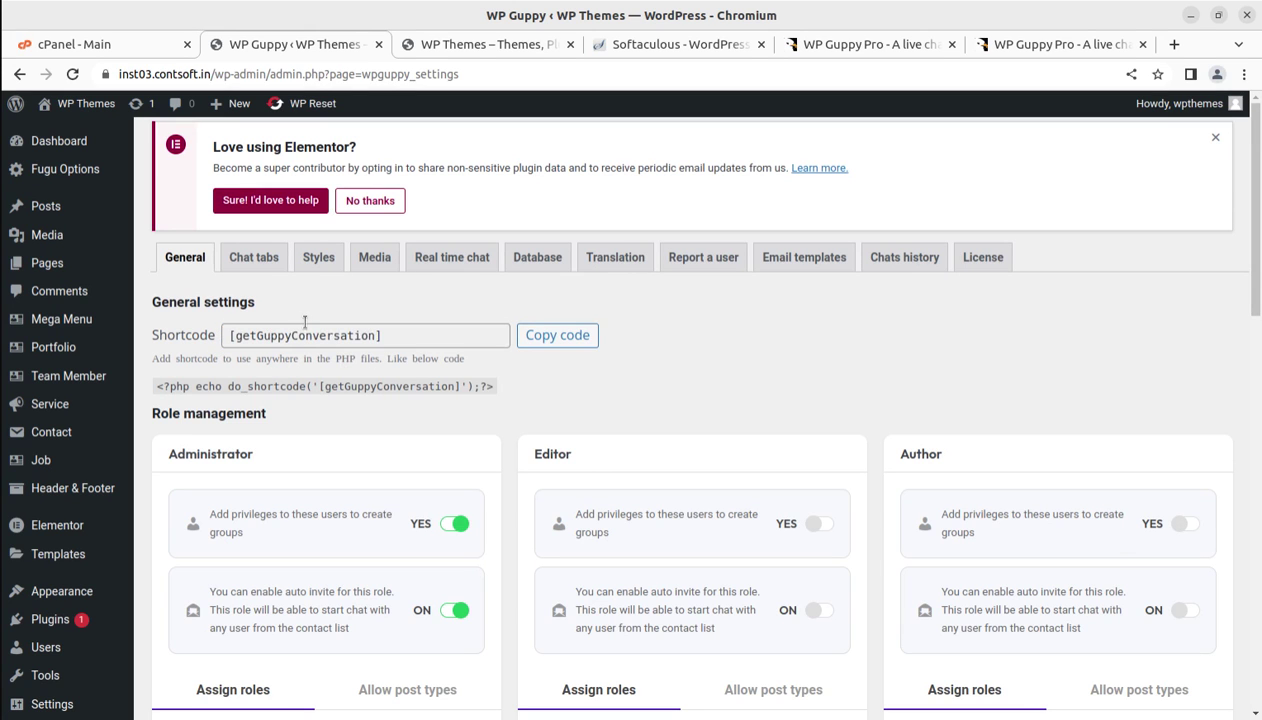
click(262, 259)
scroll(364, 497, down, 2)
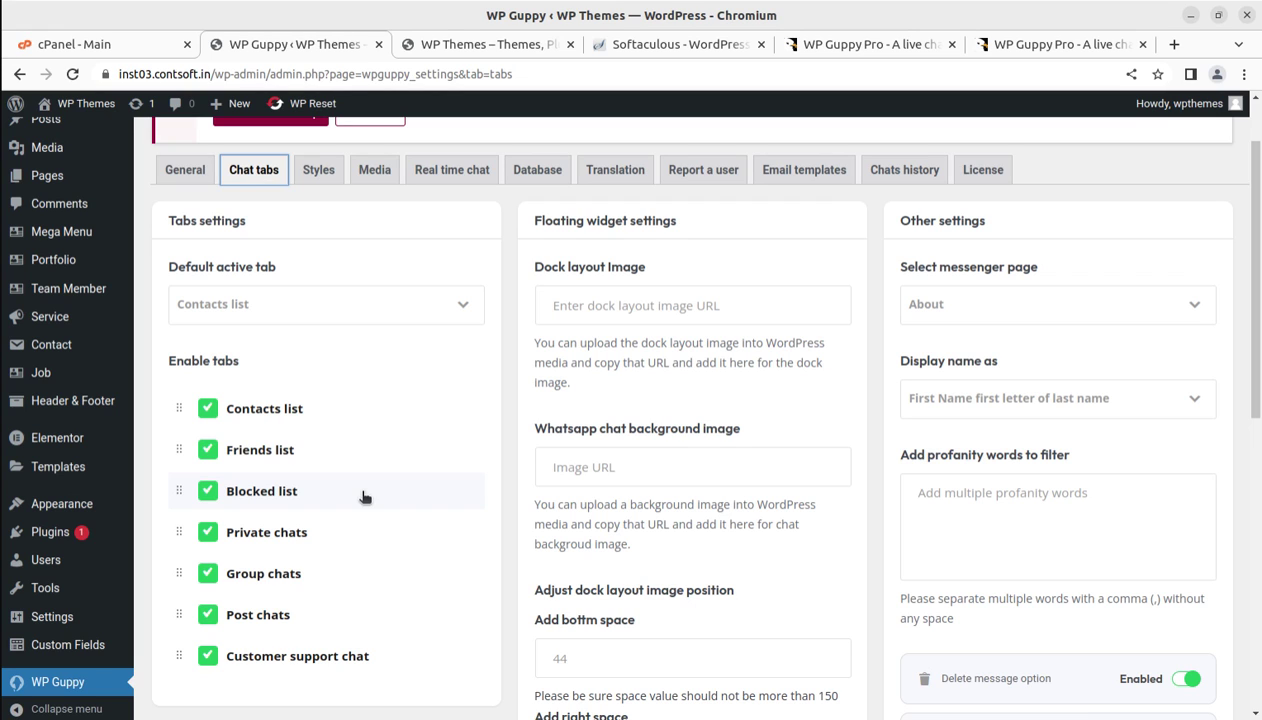
scroll(355, 517, down, 1)
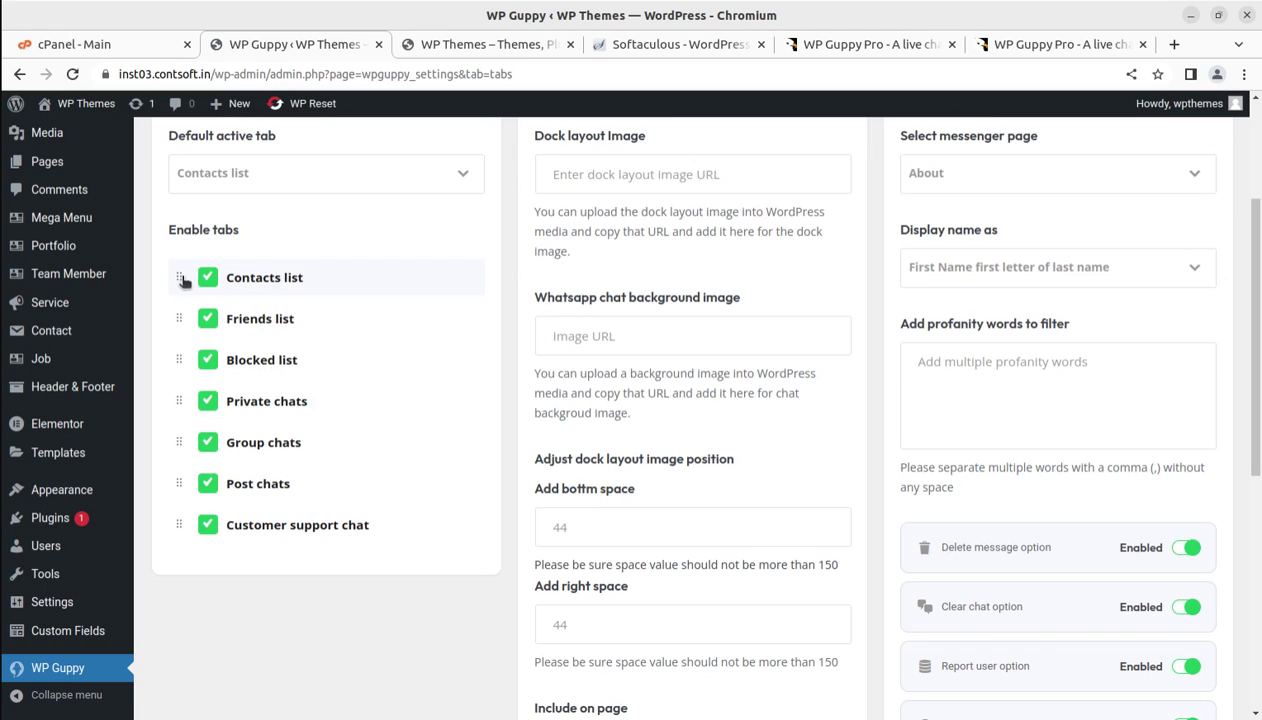
scroll(300, 310, up, 1)
click(313, 266)
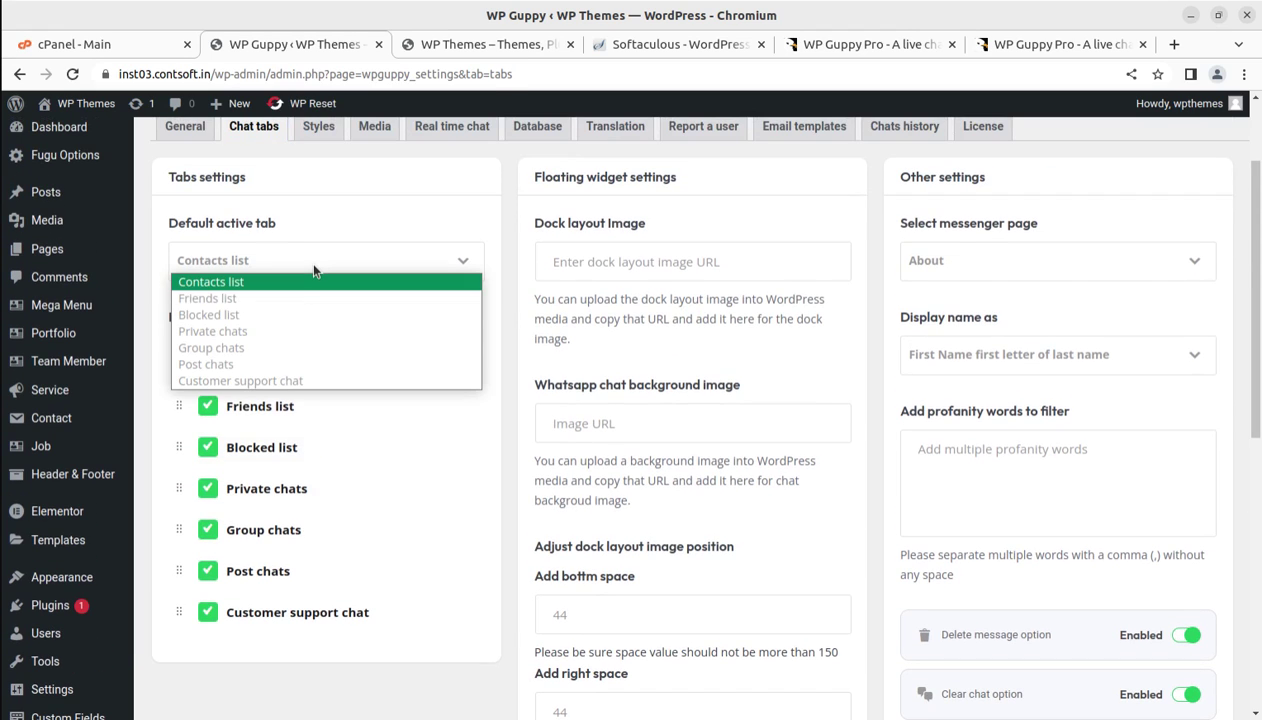
click(313, 266)
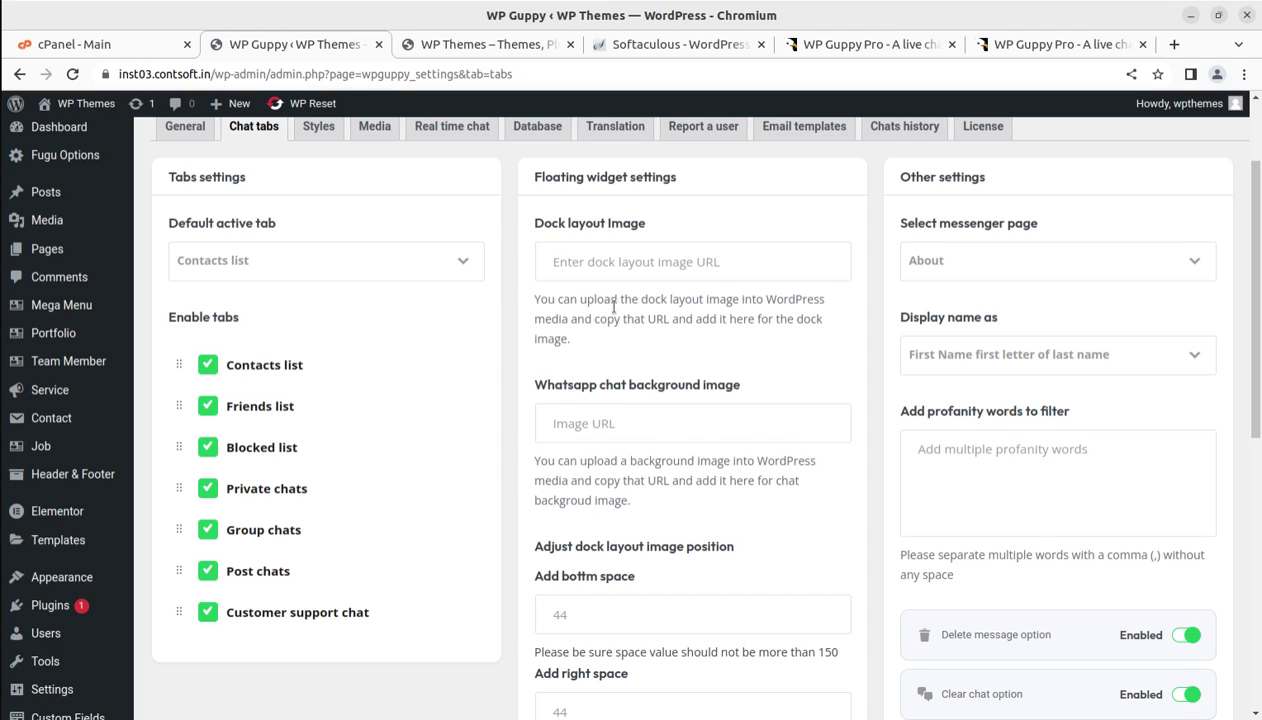
scroll(565, 320, up, 1)
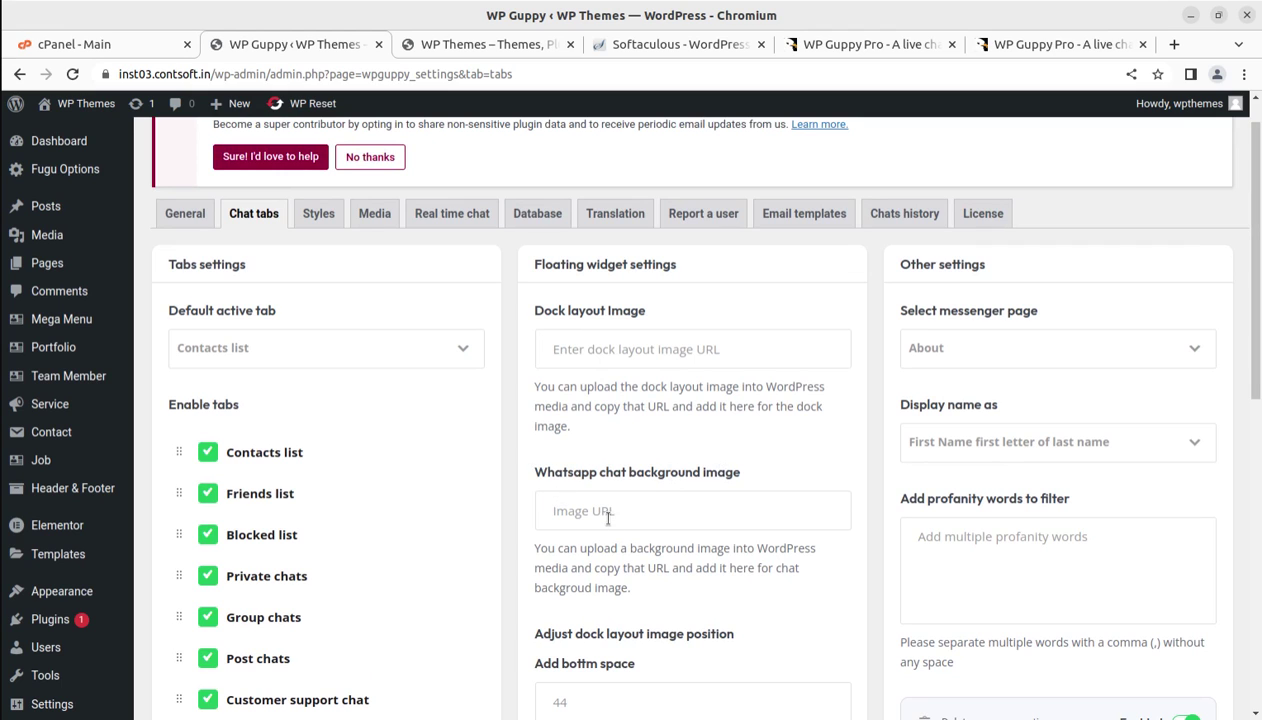
scroll(616, 489, down, 2)
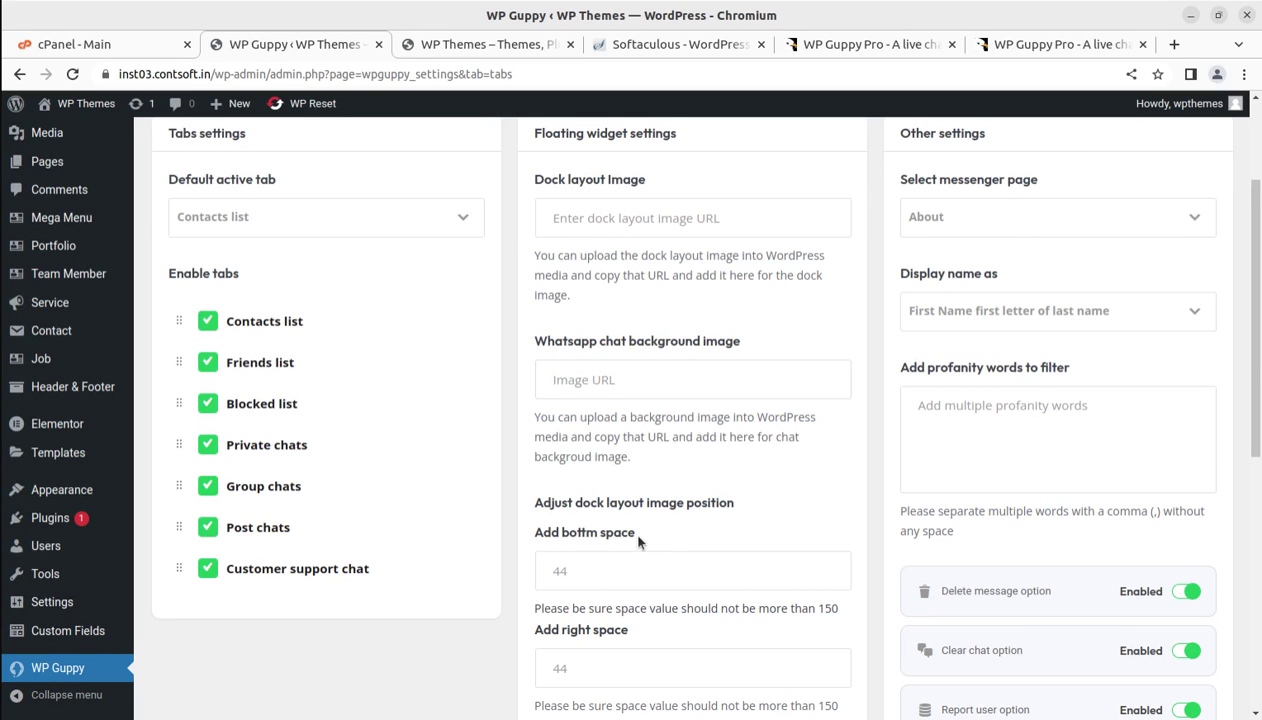
scroll(638, 541, down, 4)
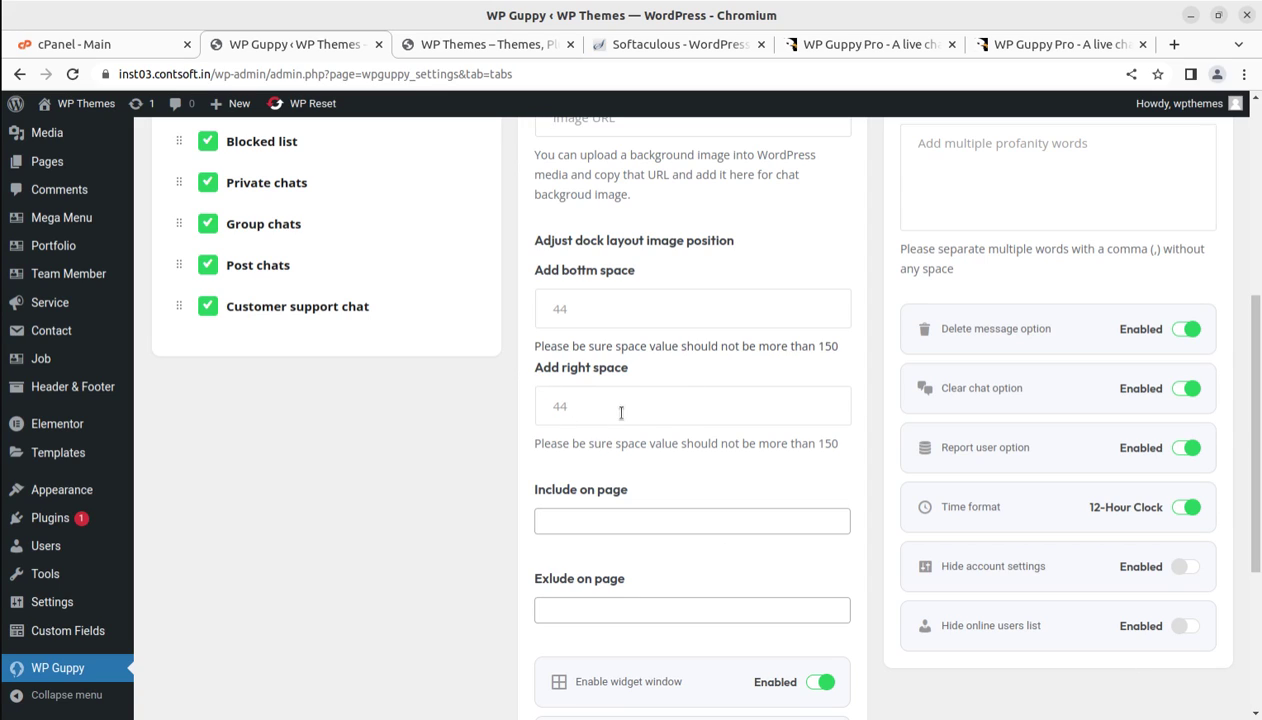
Step: Turn on the Enable whatsapp support toggle for the floating chat widget
scroll(625, 484, down, 5)
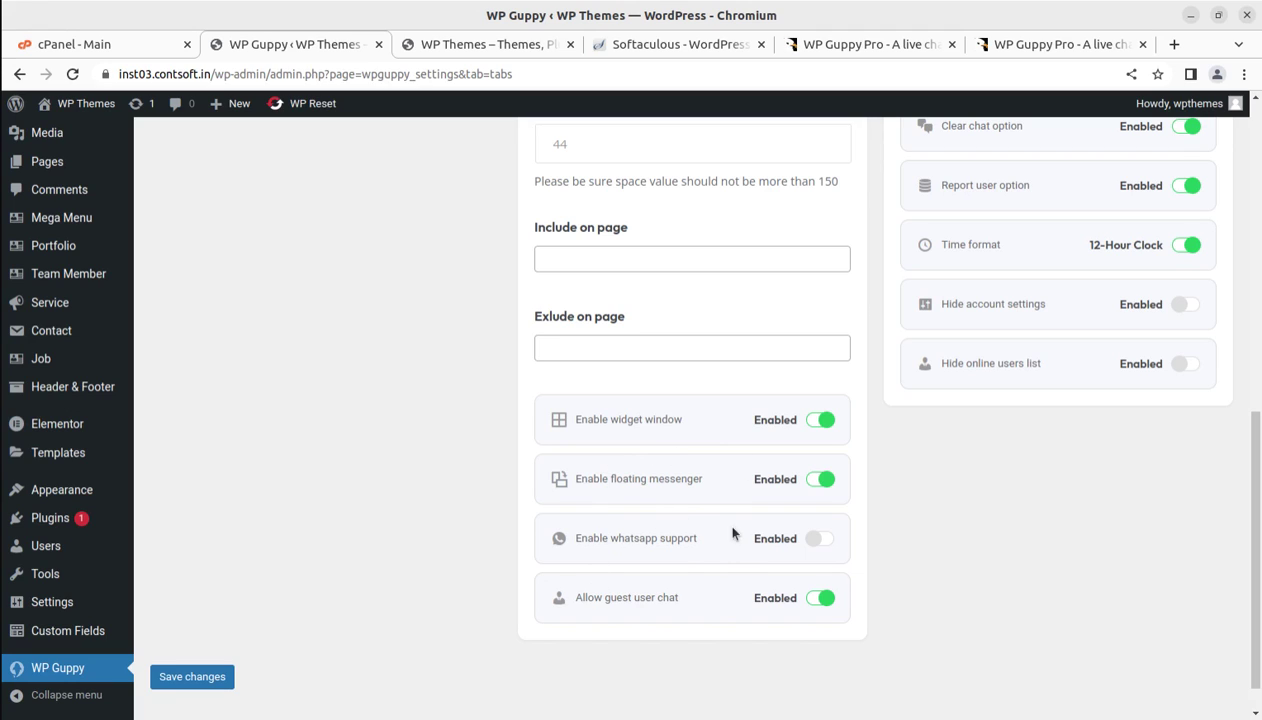
click(822, 543)
scroll(820, 605, up, 5)
scroll(825, 600, down, 4)
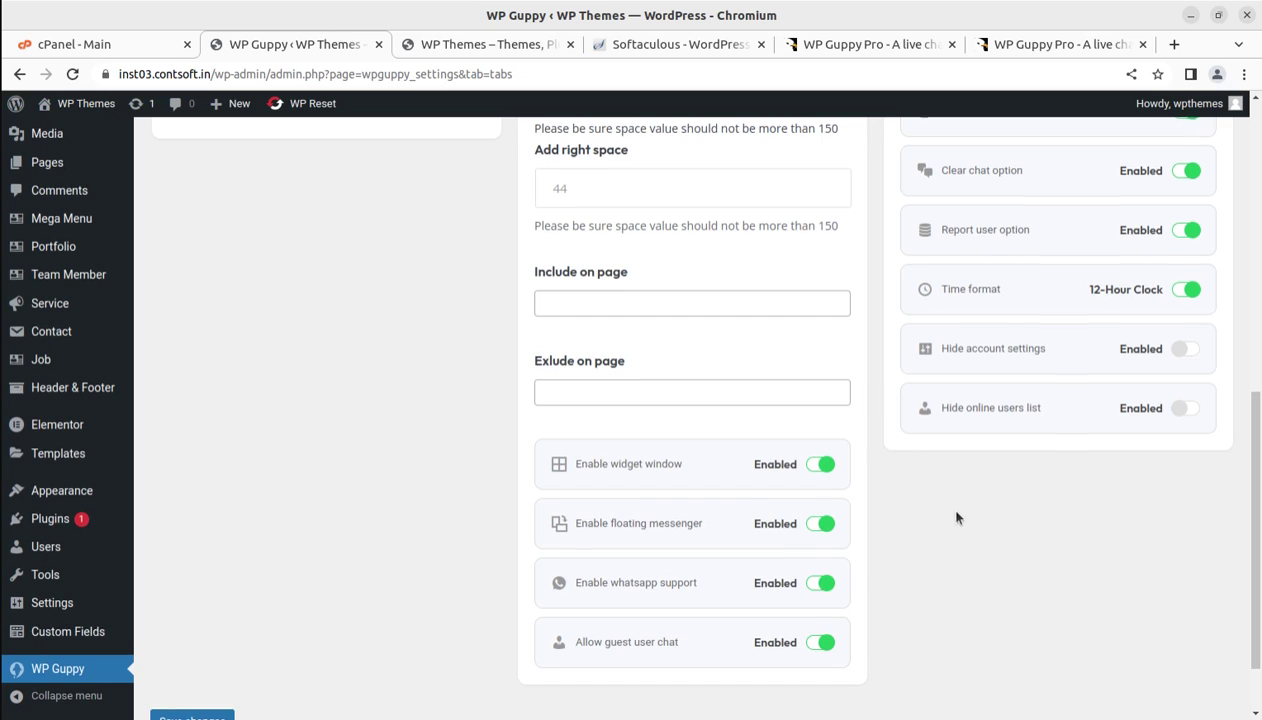
scroll(913, 375, up, 2)
scroll(1000, 320, up, 2)
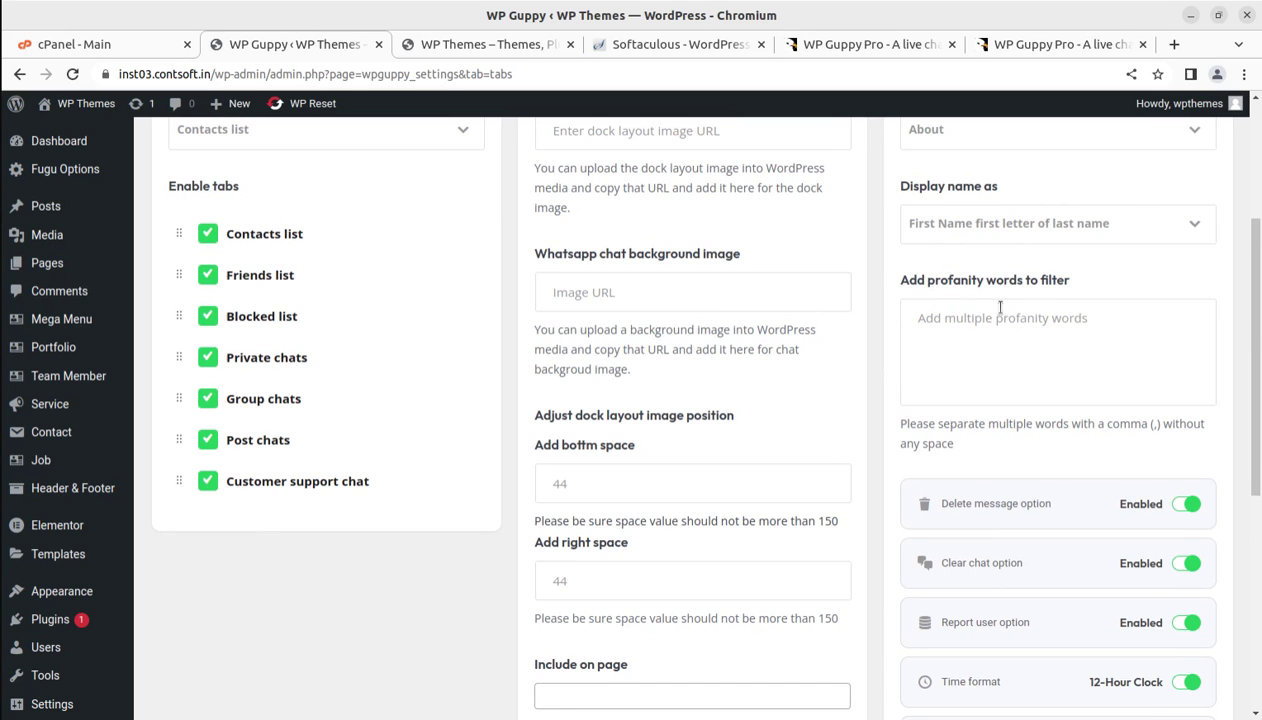
scroll(910, 307, up, 1)
scroll(912, 341, up, 1)
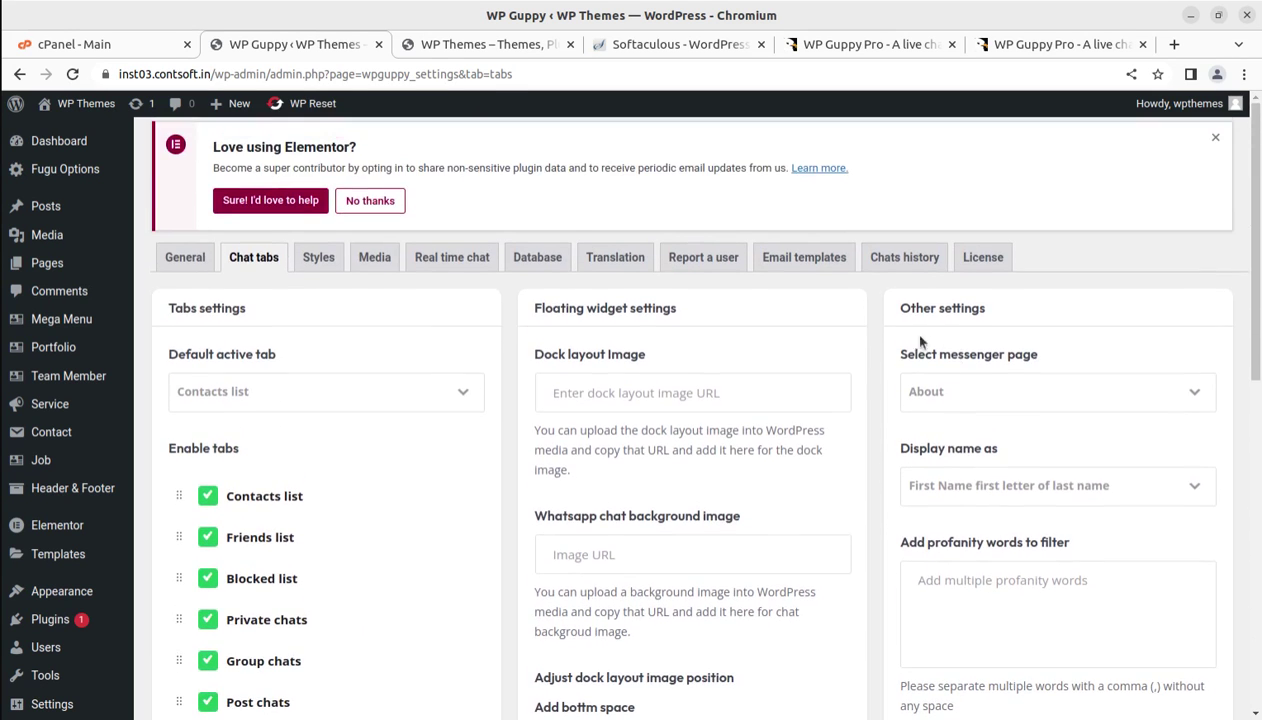
scroll(996, 368, down, 3)
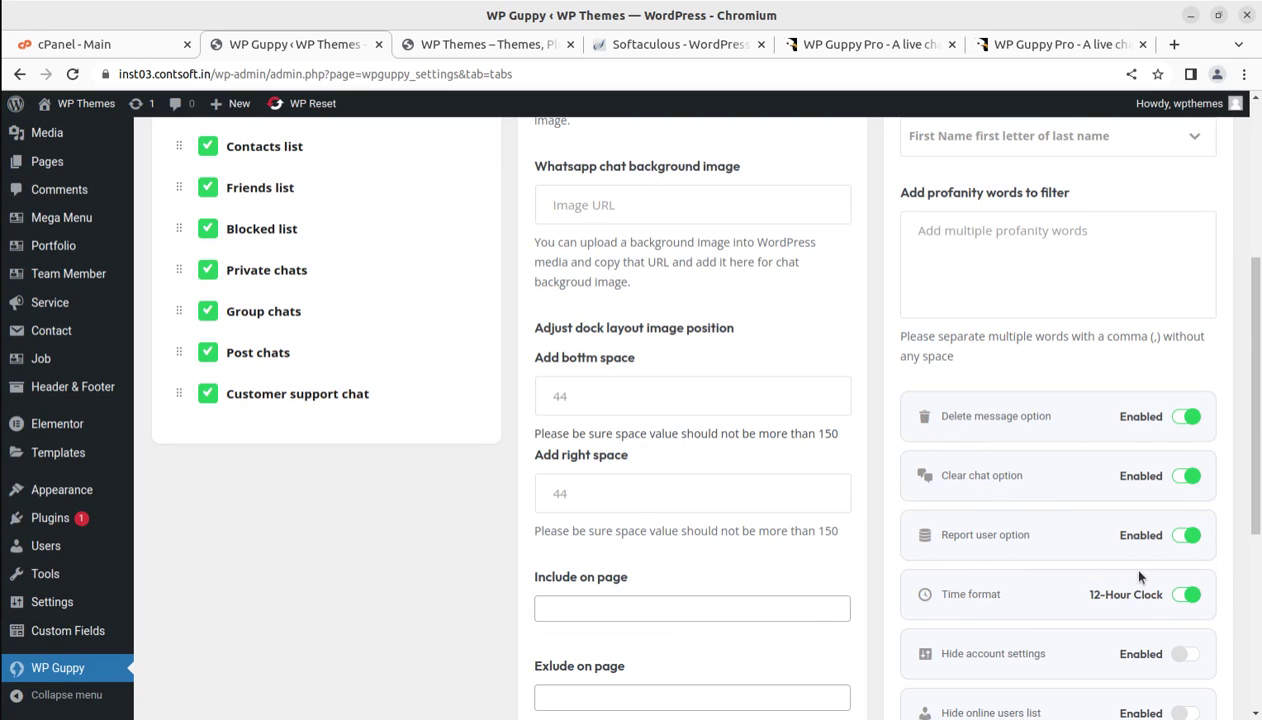
scroll(1139, 577, down, 1)
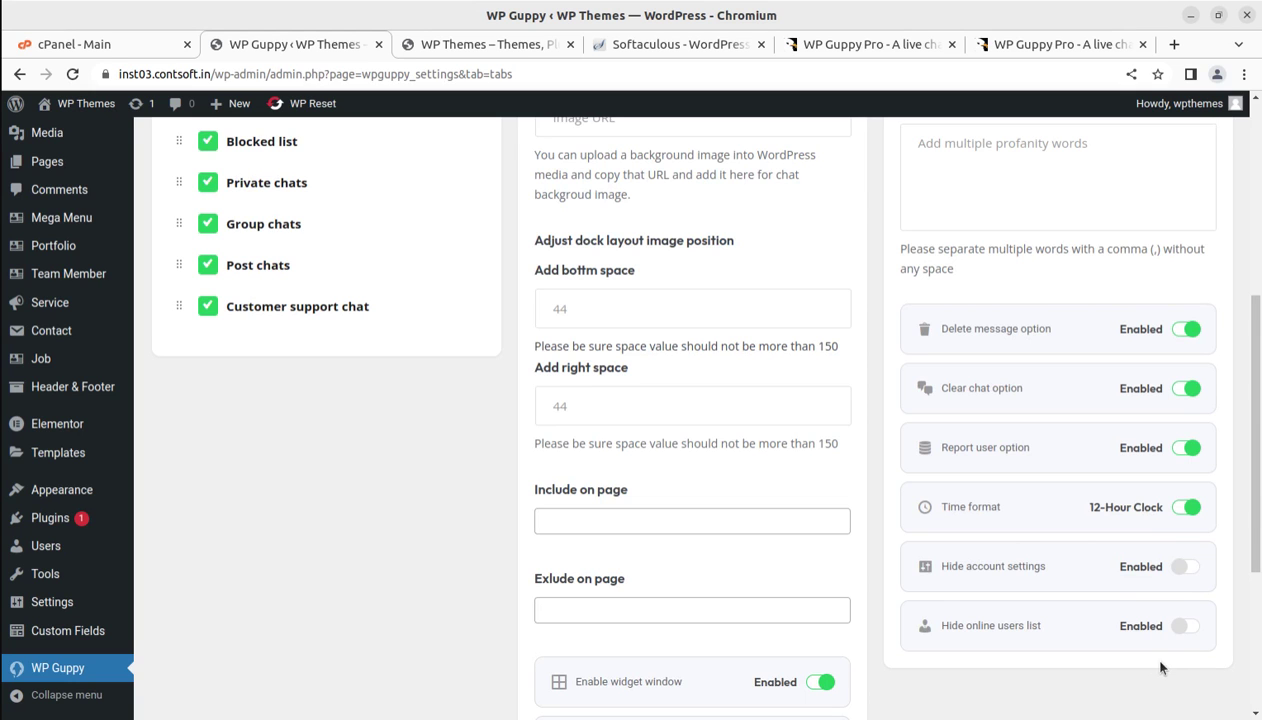
scroll(750, 535, up, 5)
Step: Review the Styles colour options, then scroll through the Media sharing settings and size limits
click(320, 258)
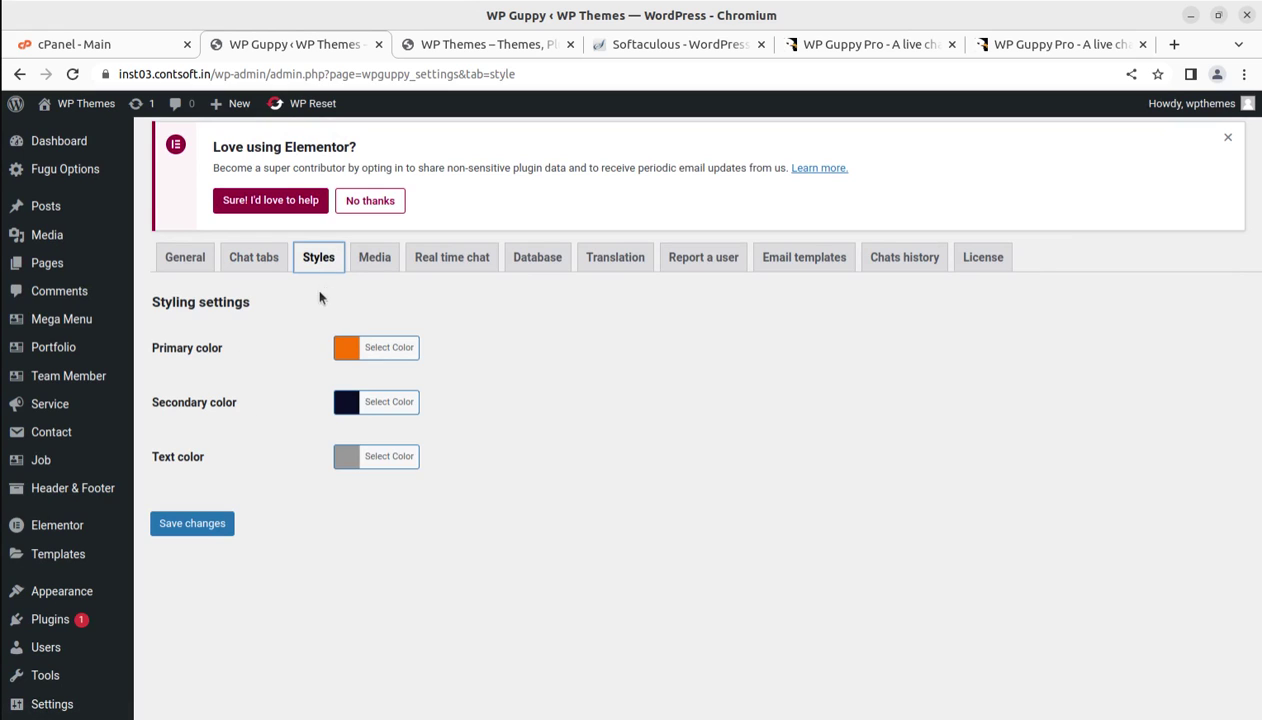
click(372, 259)
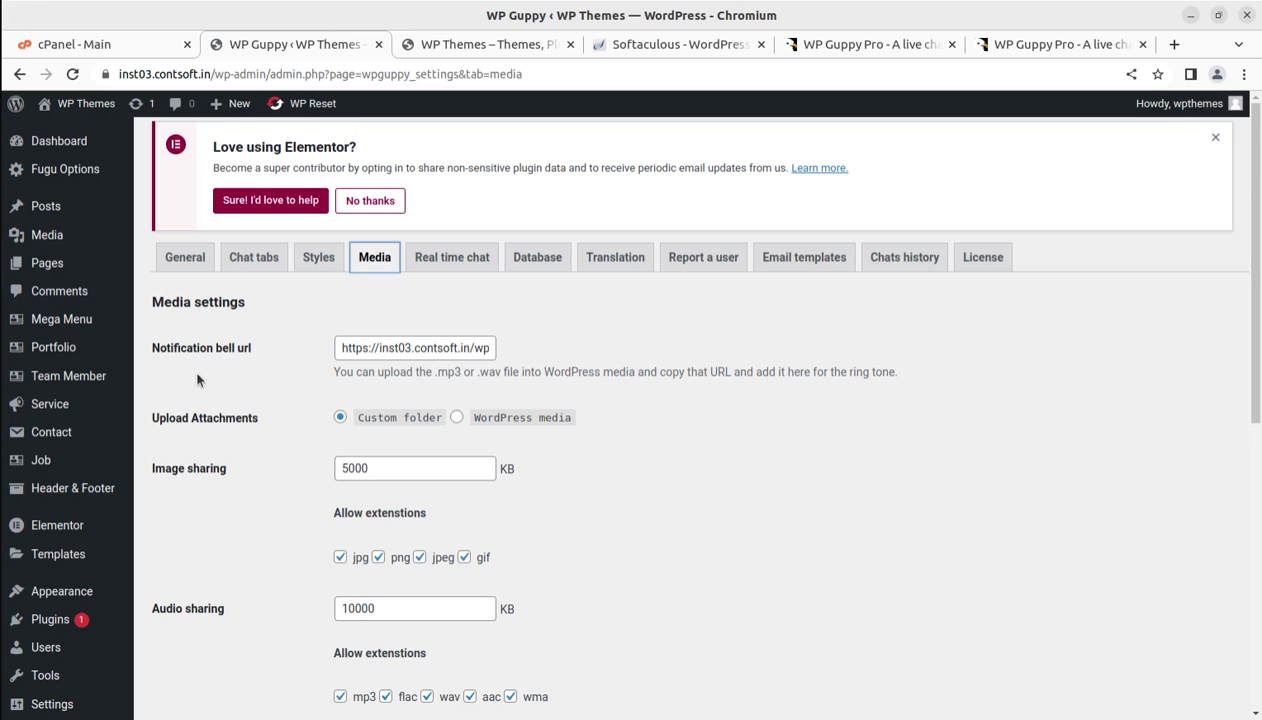
scroll(474, 419, down, 4)
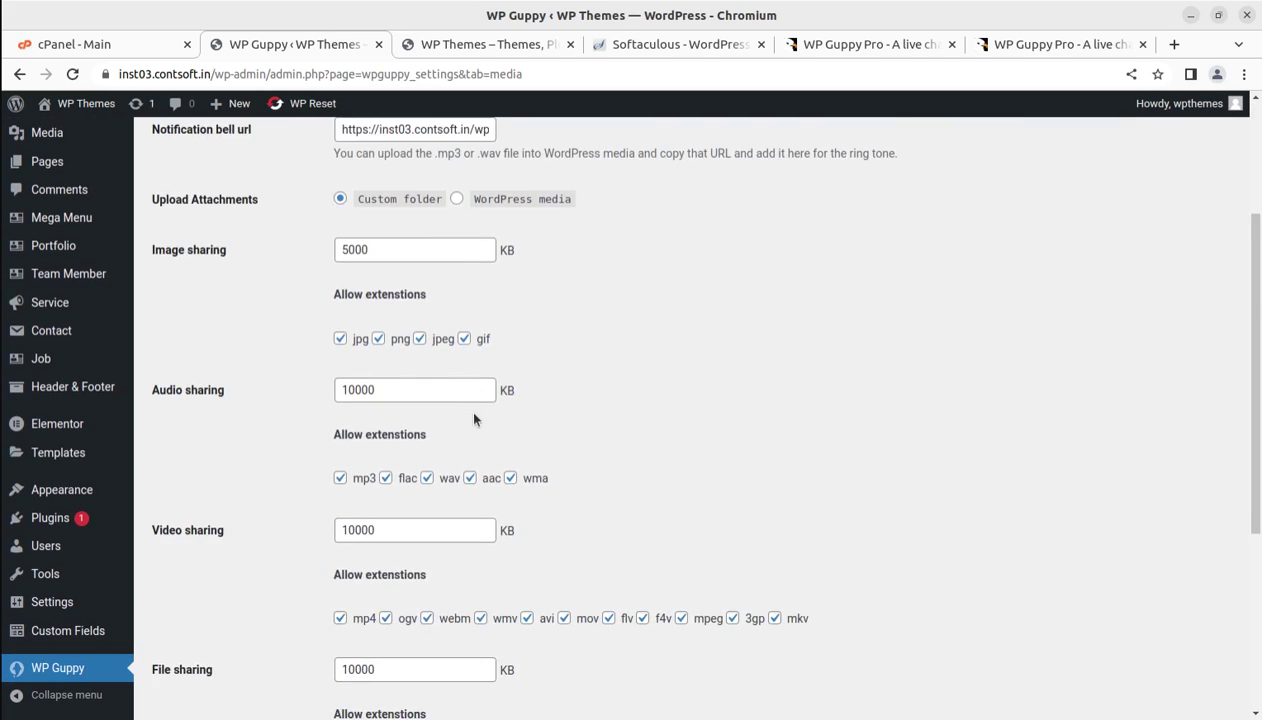
scroll(474, 419, down, 2)
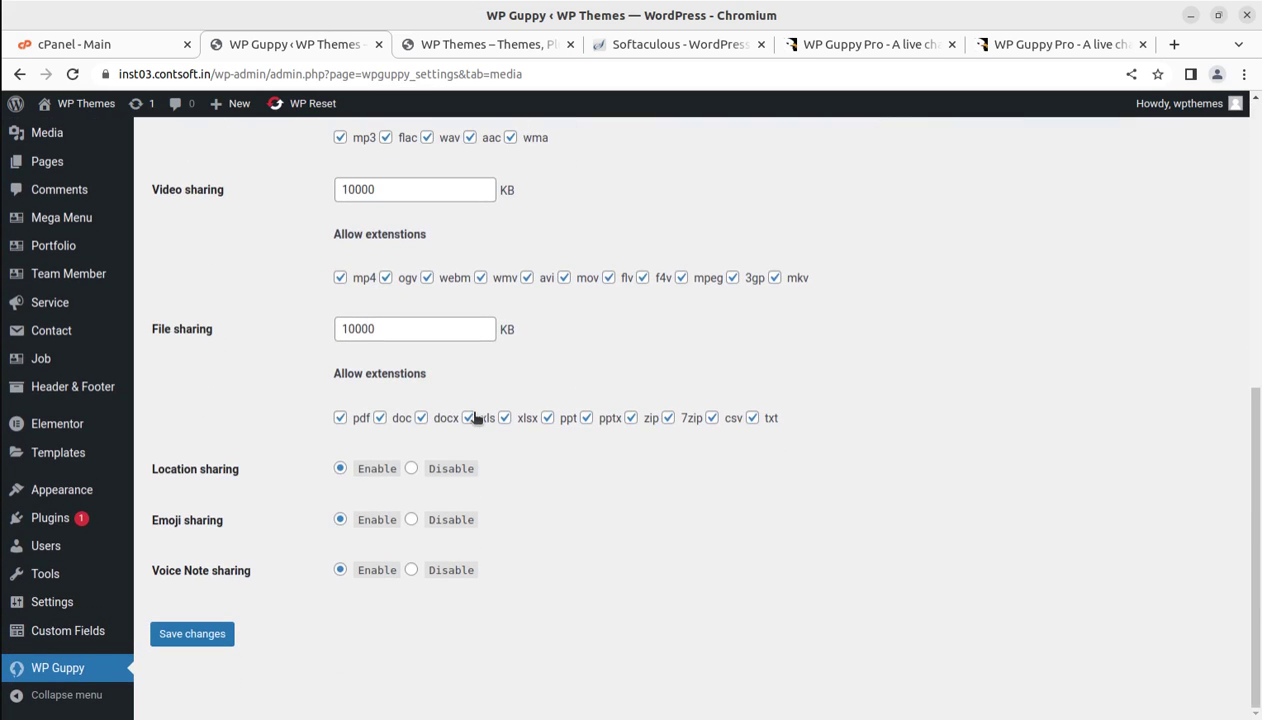
scroll(572, 521, up, 6)
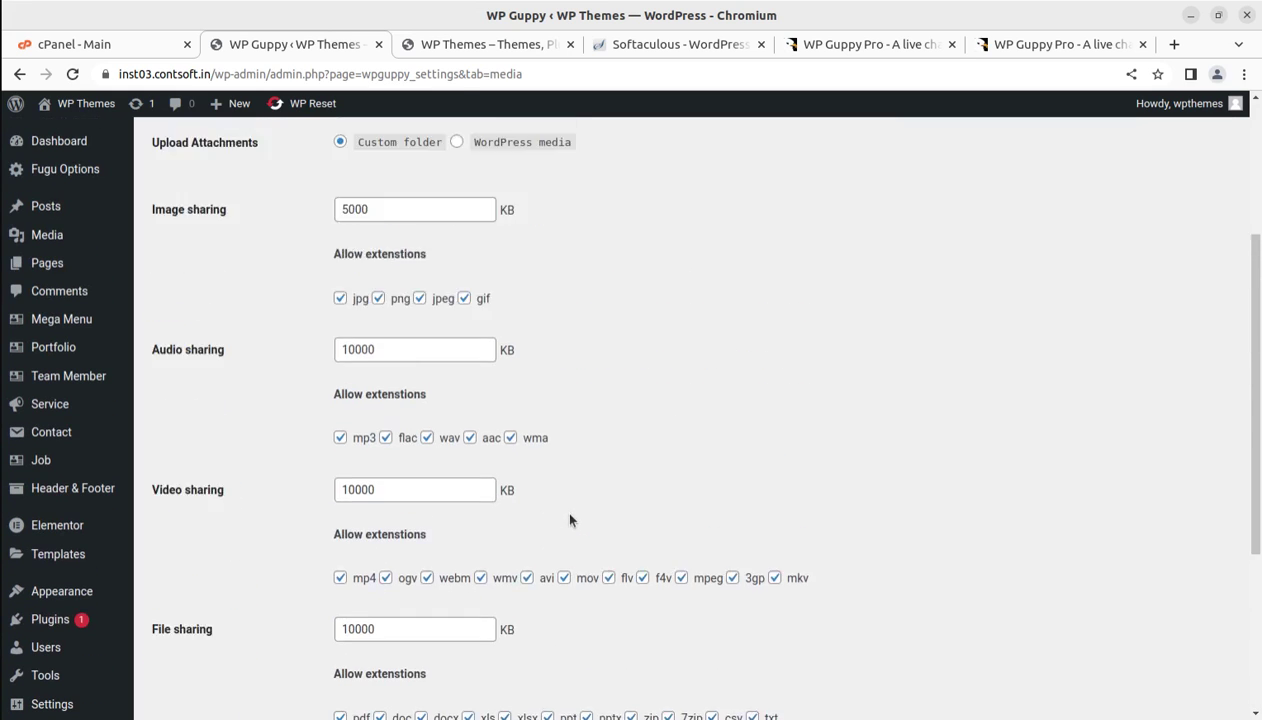
Step: Set real-time chat to the Pusher channel with Pusher enabled, showing App ID, Key, Secret and Cluster fields
click(445, 258)
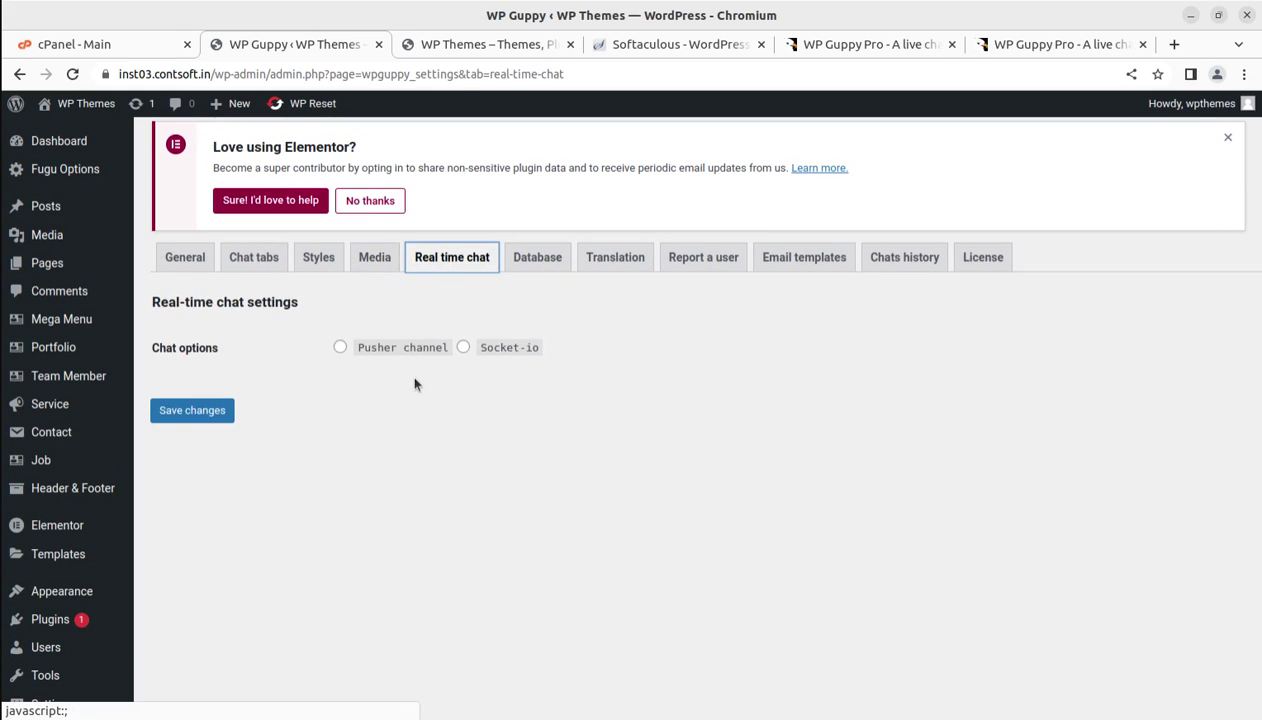
click(340, 348)
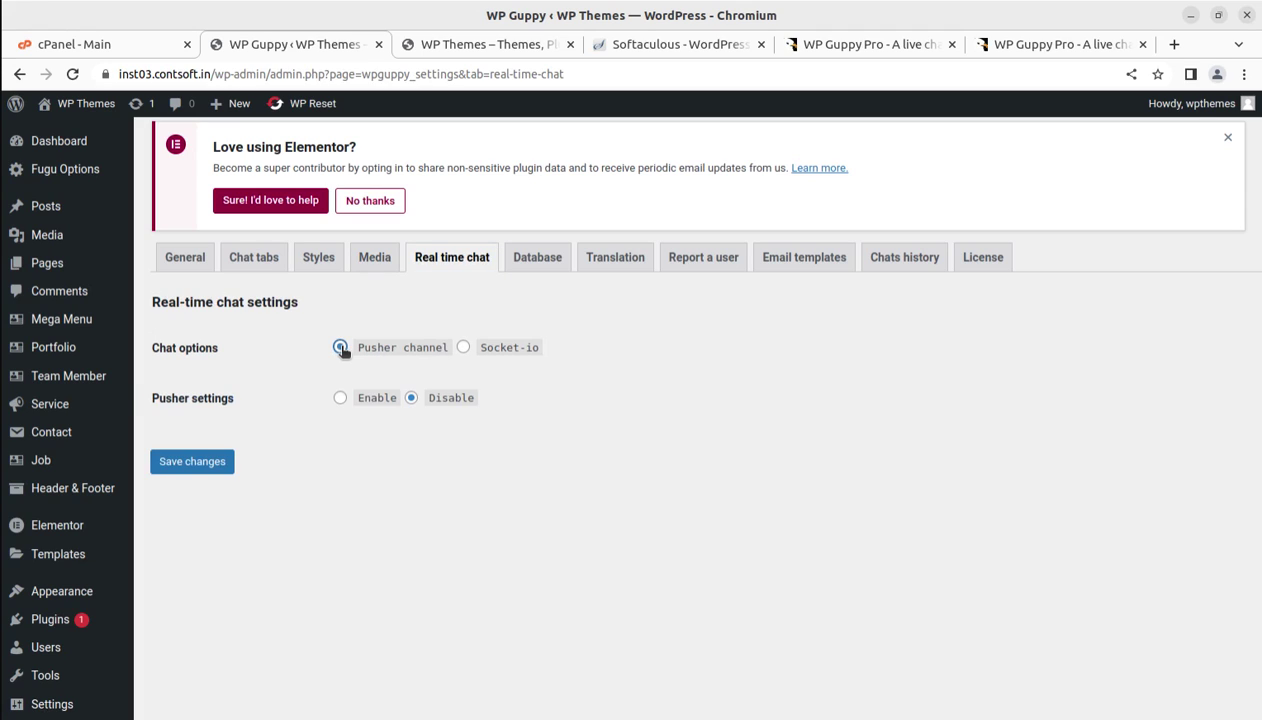
click(340, 398)
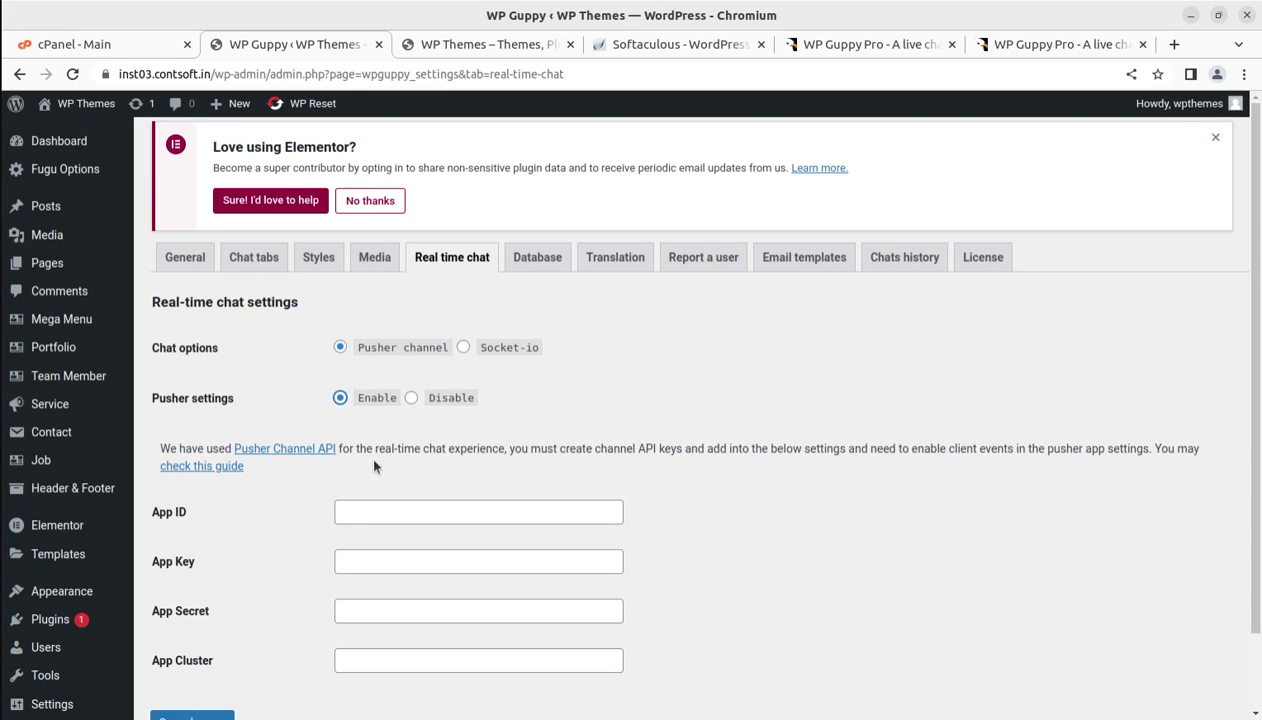
scroll(350, 380, down, 2)
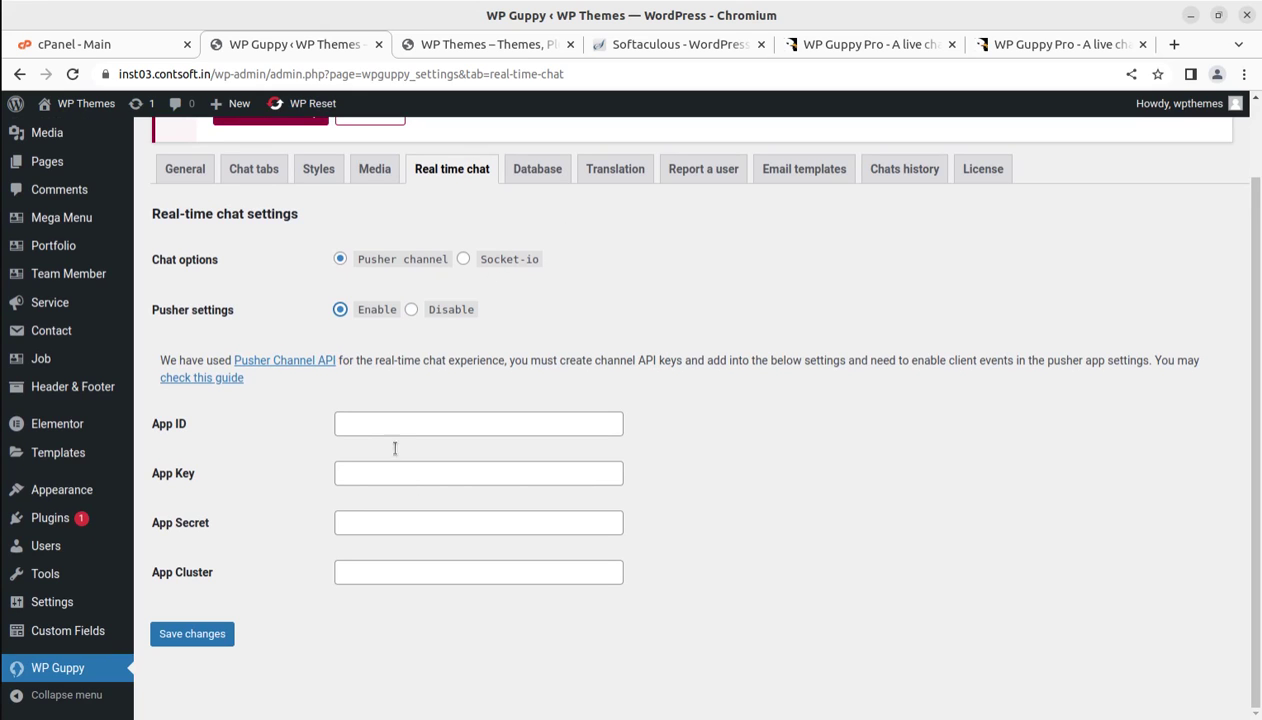
scroll(427, 339, up, 2)
Step: On the Translation tab, highlight the Profile settings, Mute alerts and Logout label texts
click(537, 256)
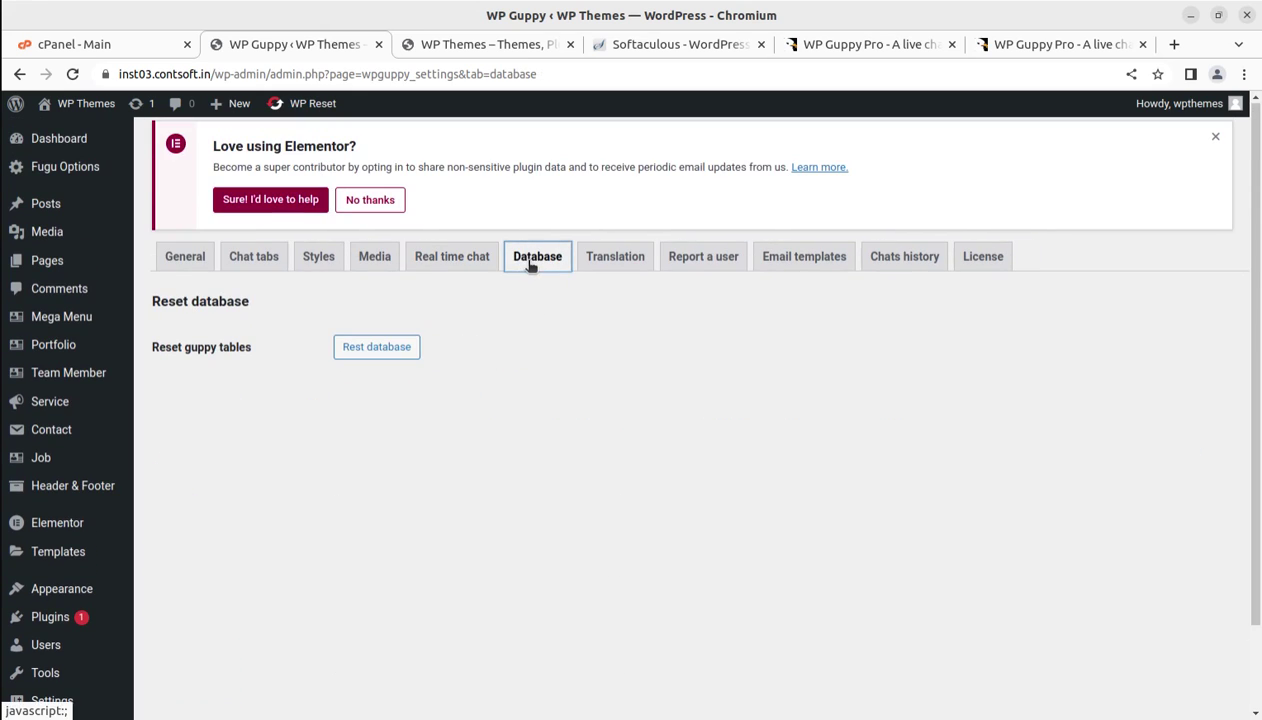
click(615, 258)
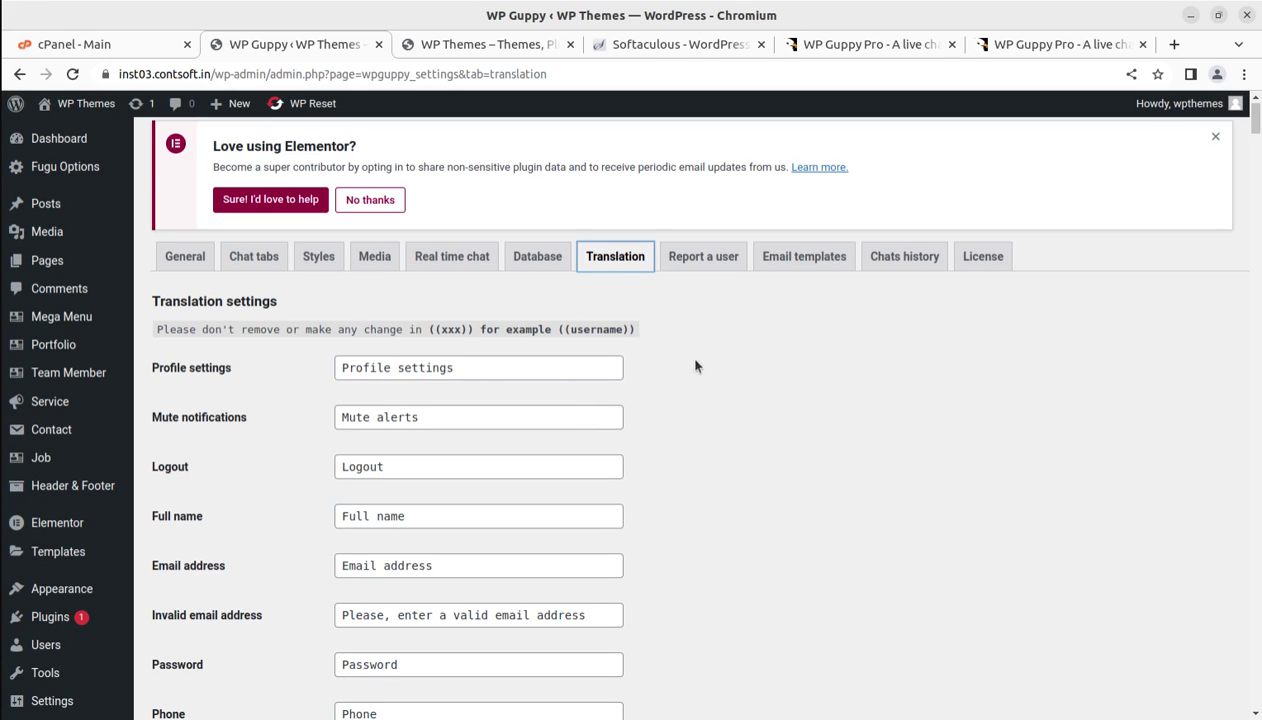
drag(476, 368, 334, 372)
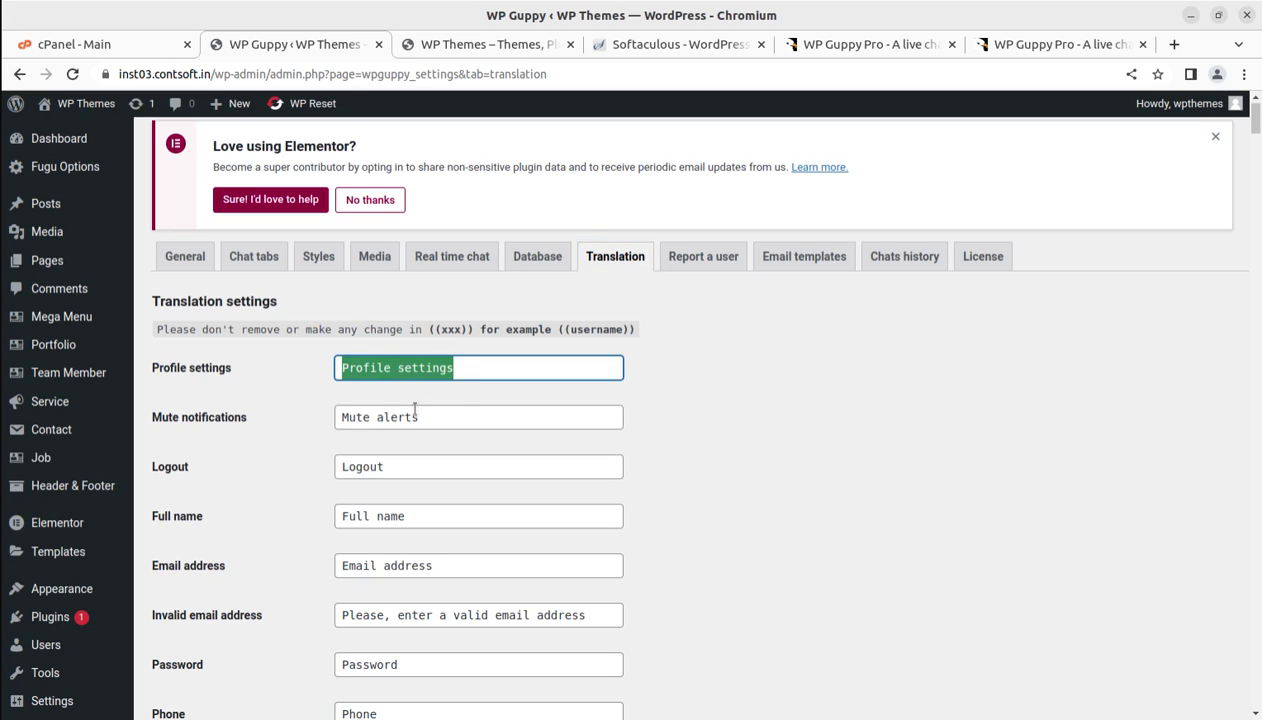
drag(418, 417, 318, 417)
drag(393, 469, 345, 452)
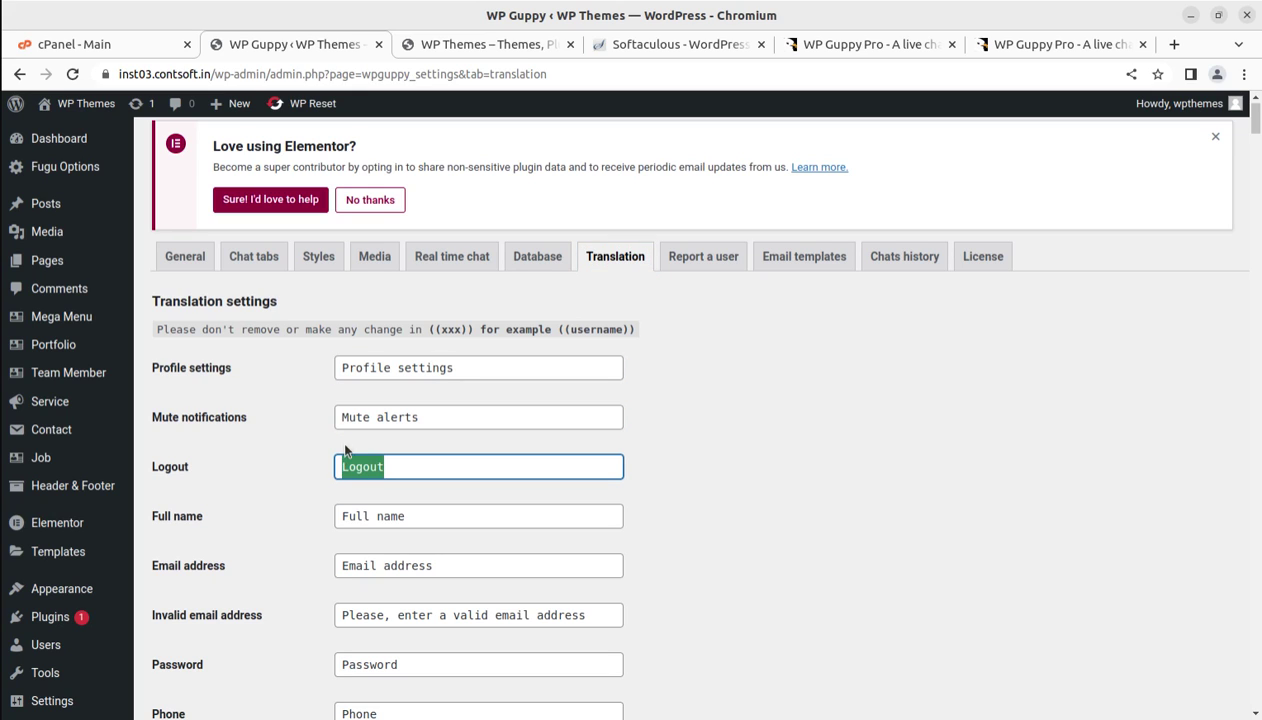
Step: Review the Report a user reasons and the Email templates settings
click(683, 269)
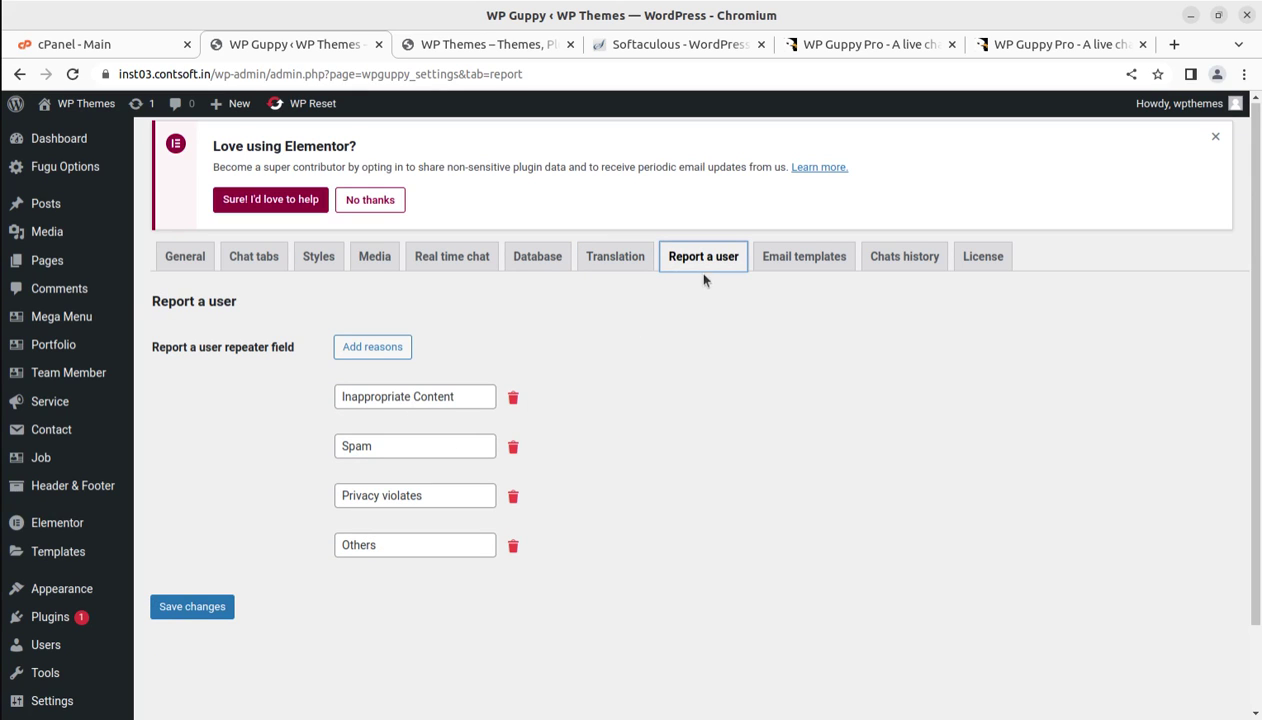
click(804, 262)
scroll(475, 445, down, 1)
scroll(475, 445, down, 3)
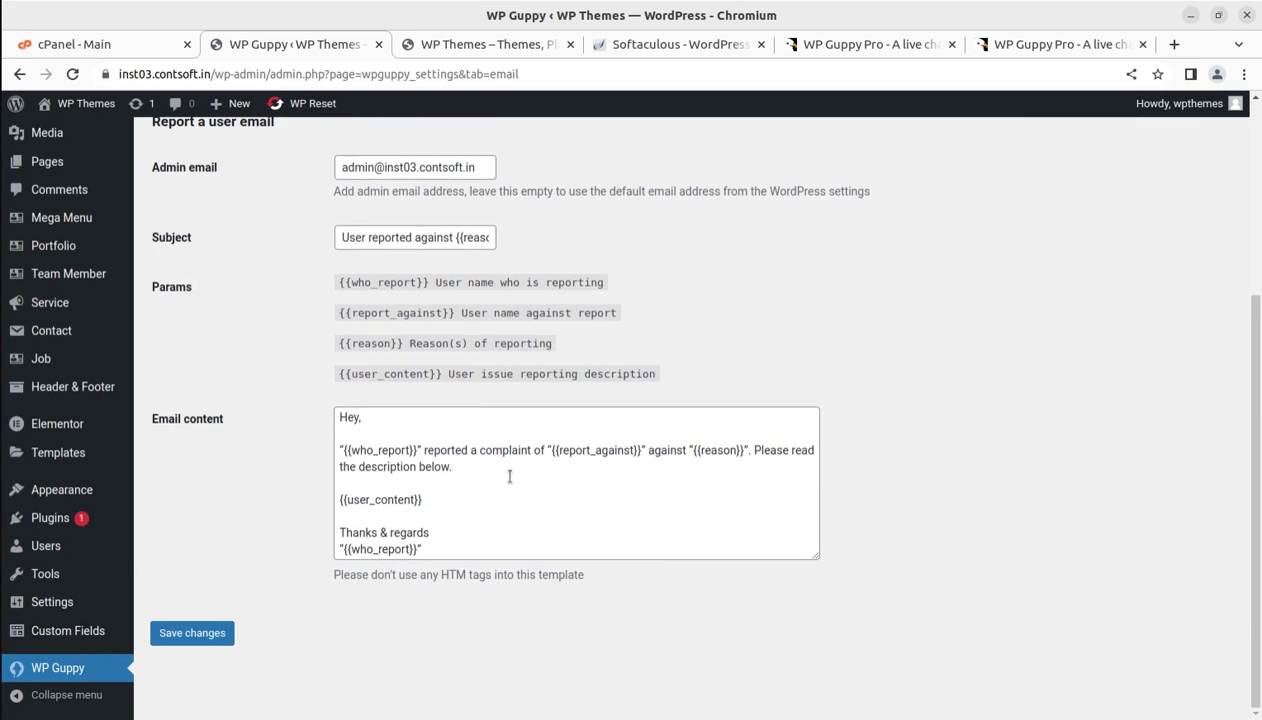
scroll(509, 476, up, 5)
Step: Check the Chats history list, which shows no results
click(886, 259)
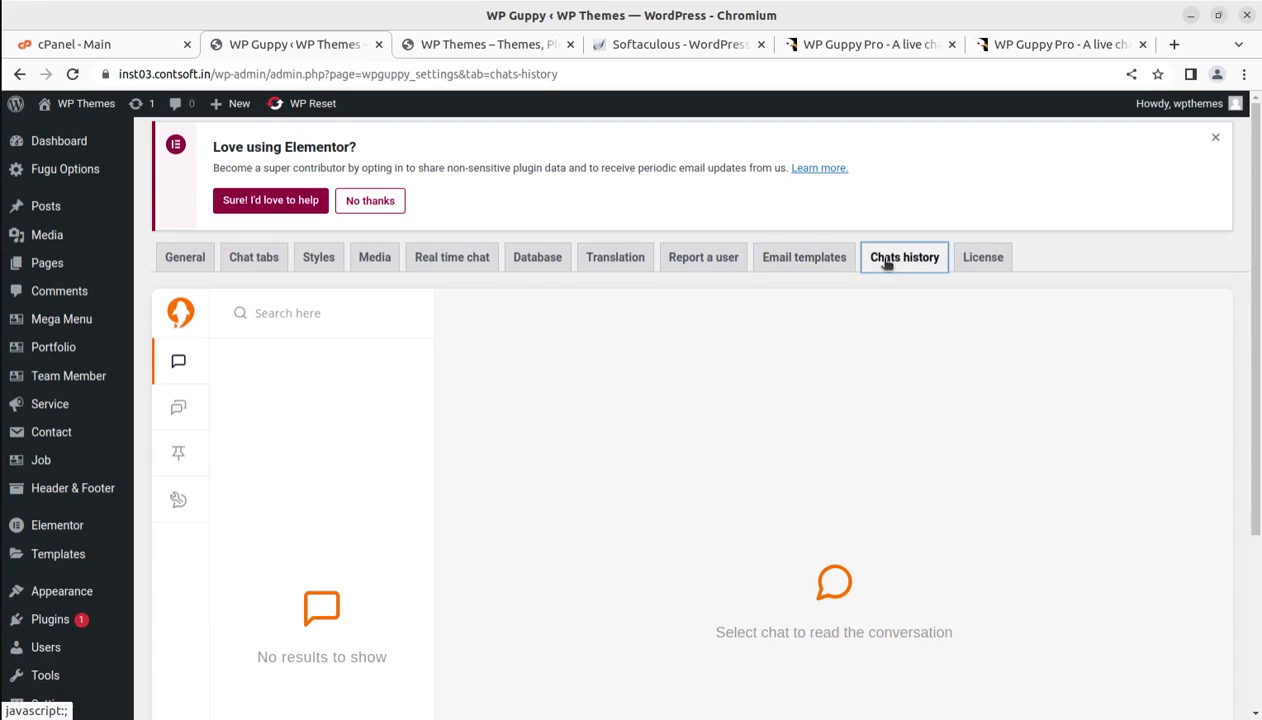
scroll(400, 462, down, 2)
scroll(840, 270, up, 2)
scroll(857, 275, up, 1)
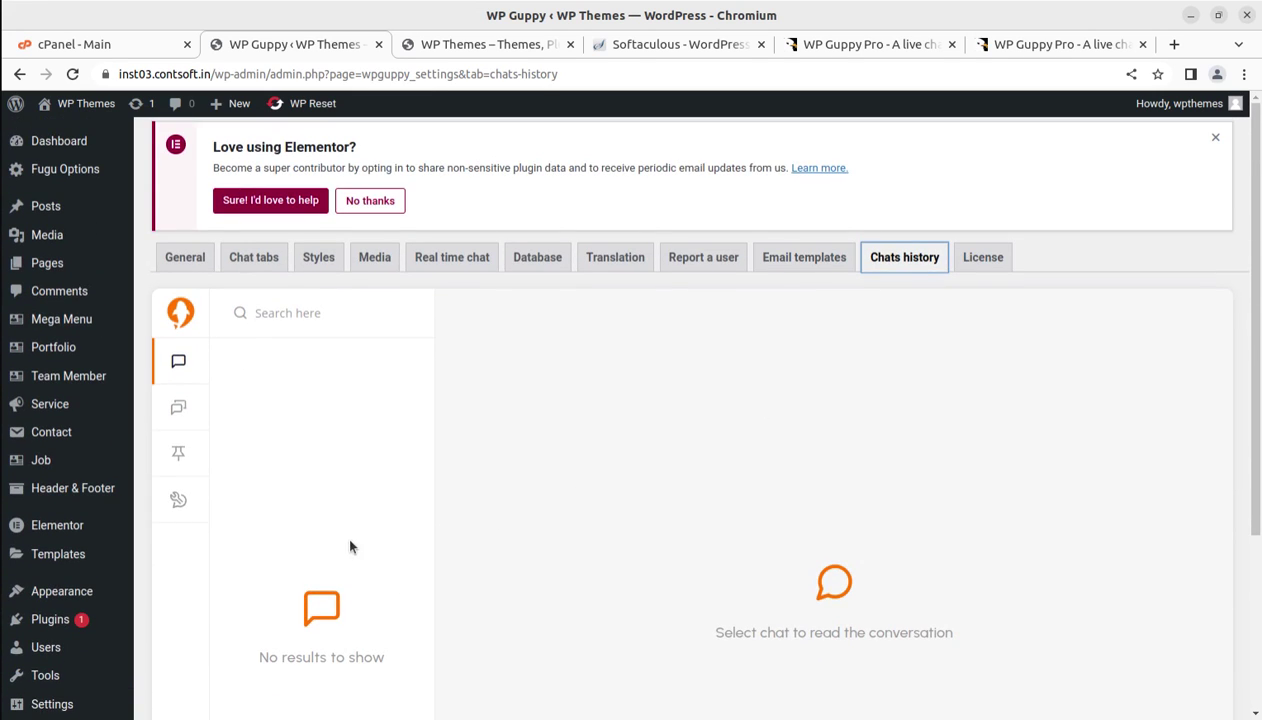
scroll(505, 540, down, 4)
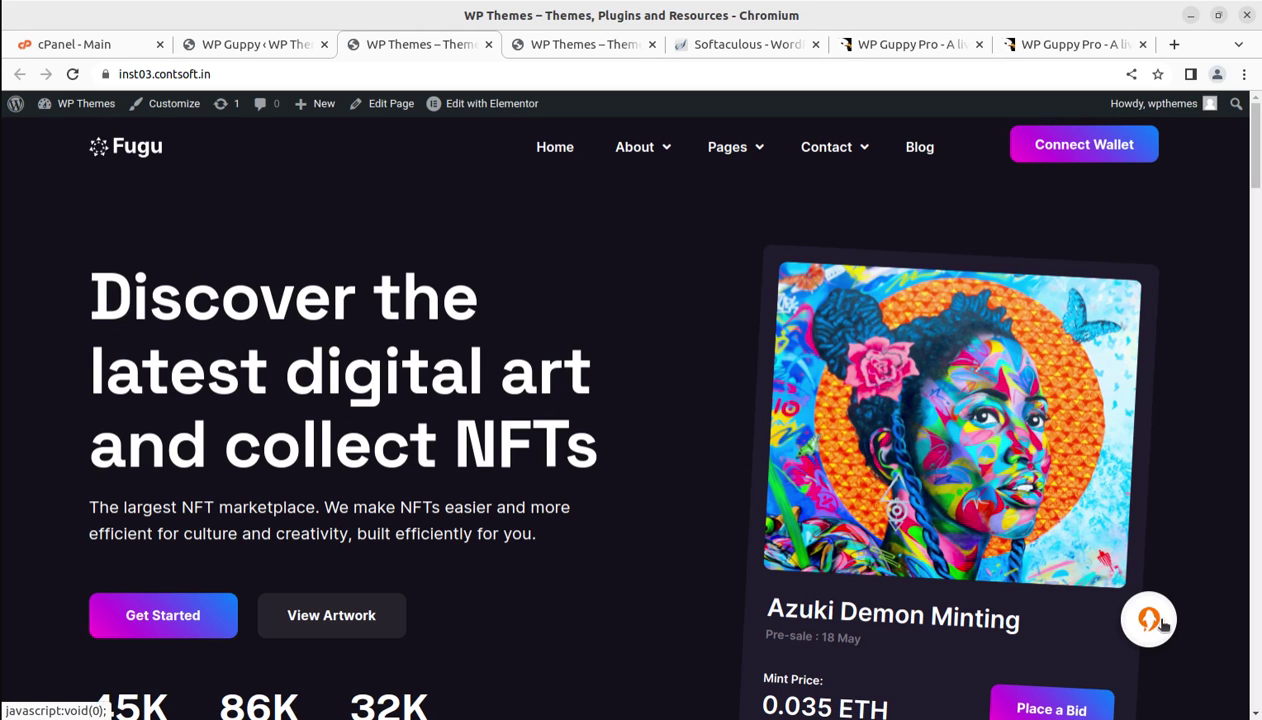
Step: Open the live site's chat widget, compare Requests and Contacts, and focus the contact search
click(1150, 620)
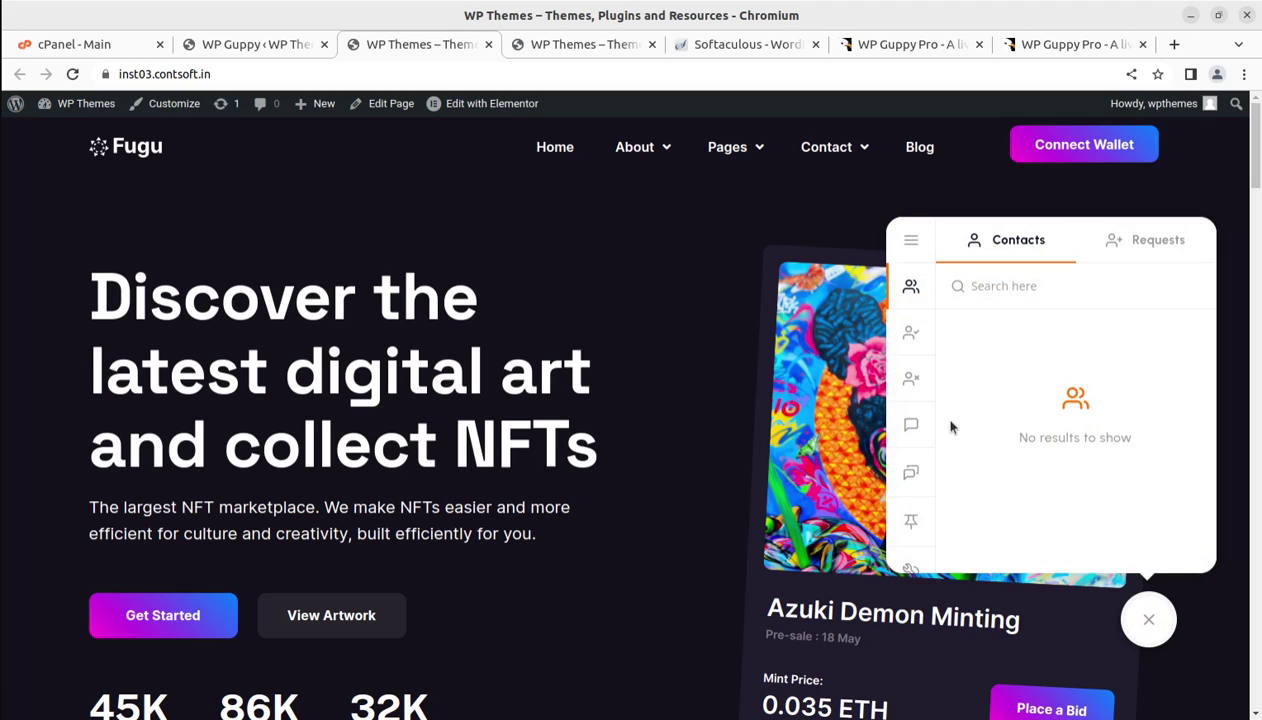
click(1140, 246)
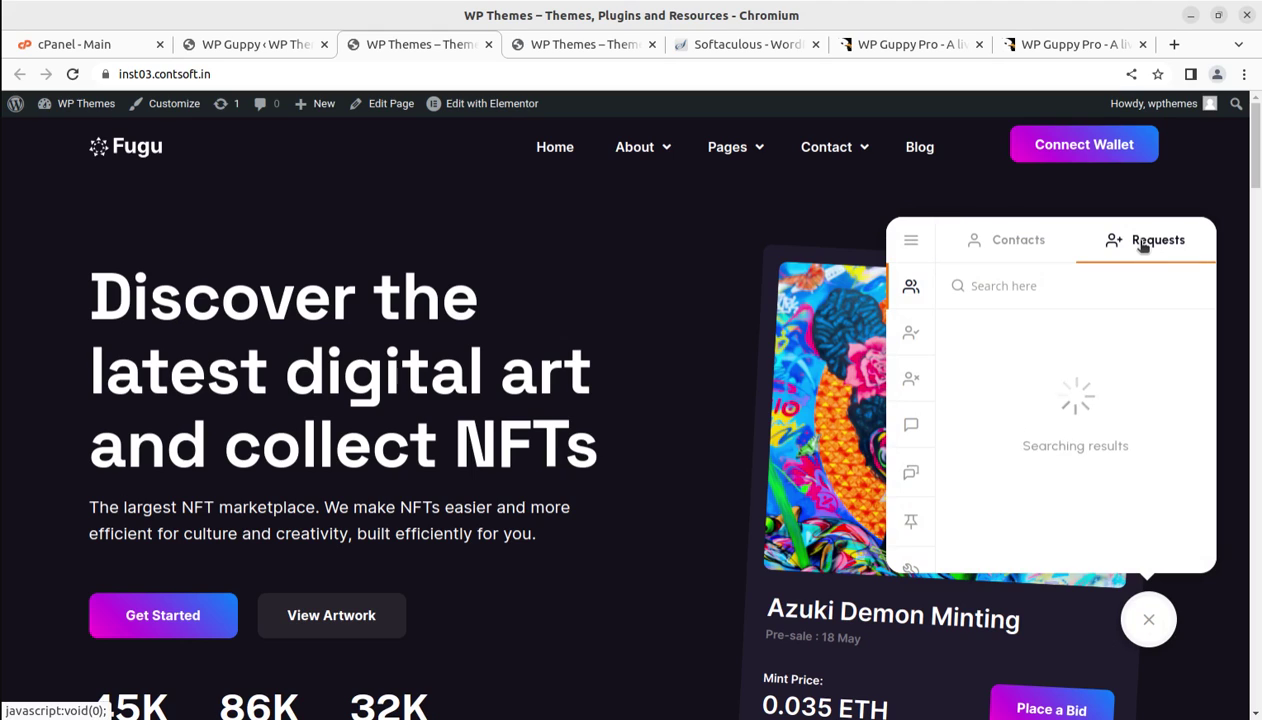
click(998, 249)
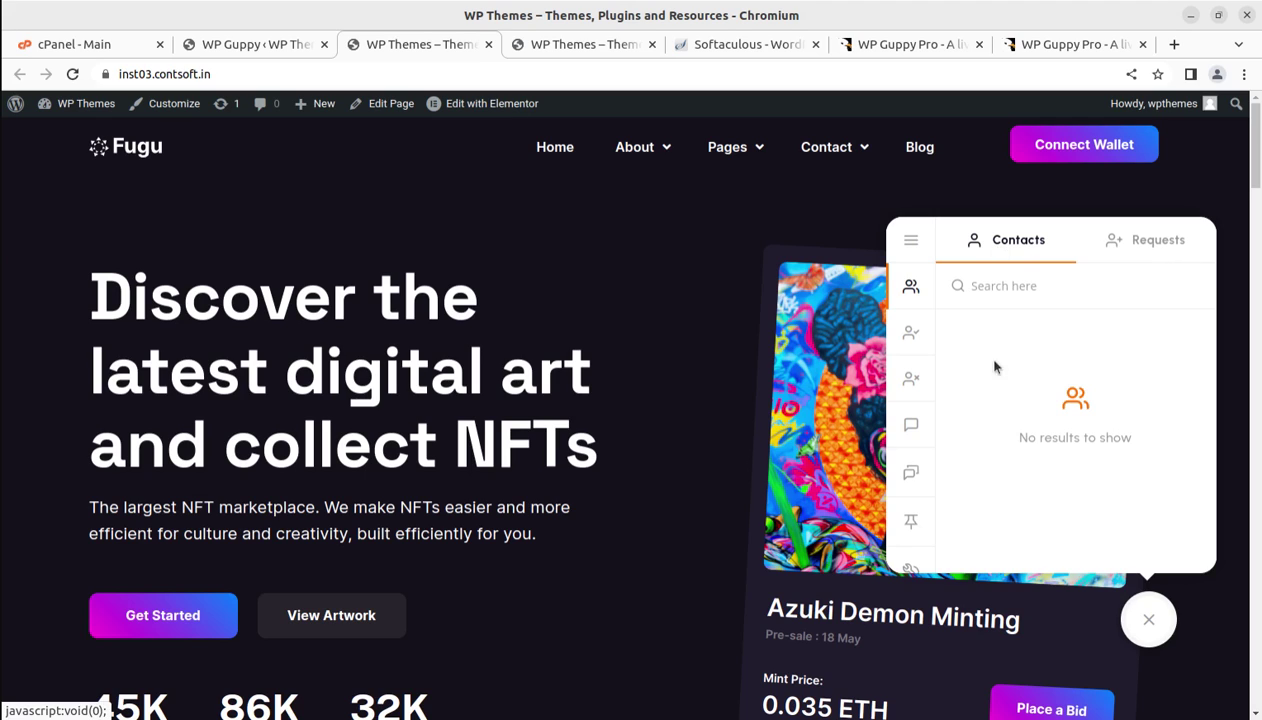
click(985, 286)
Step: Browse the widget's next contacts, blocked, one-to-one, group and pinned conversation views
click(900, 336)
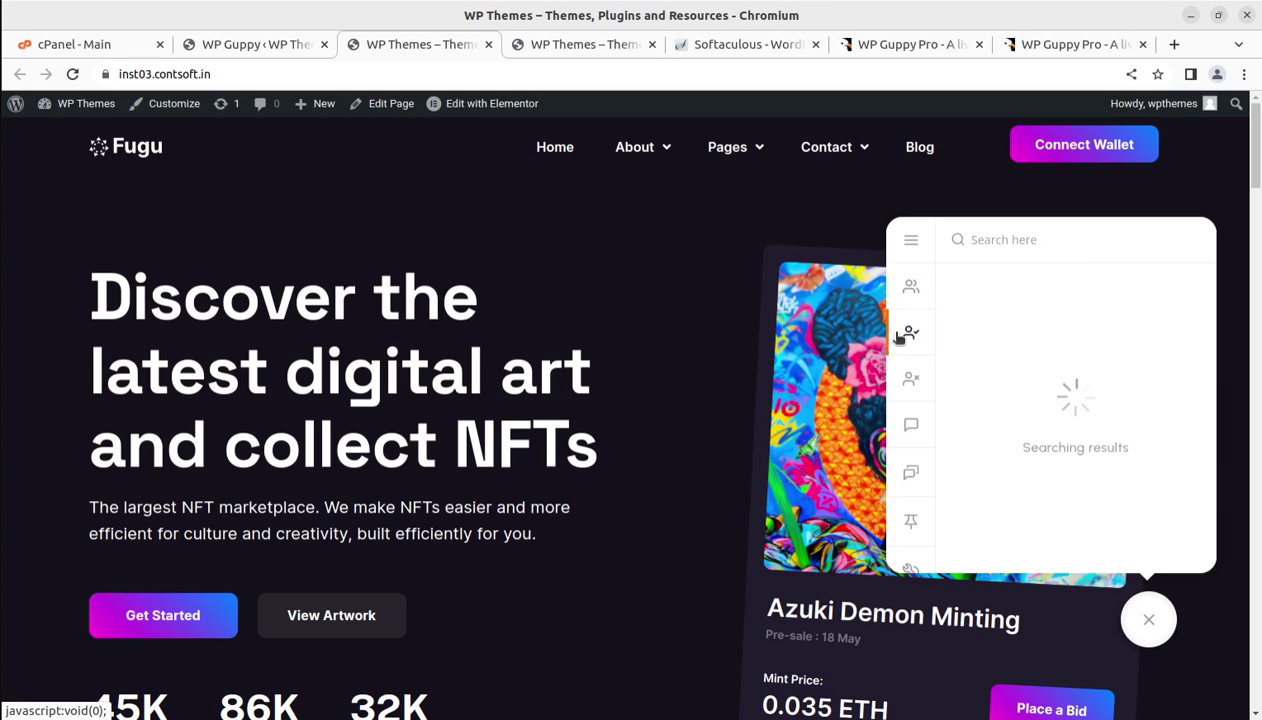
click(911, 392)
click(910, 423)
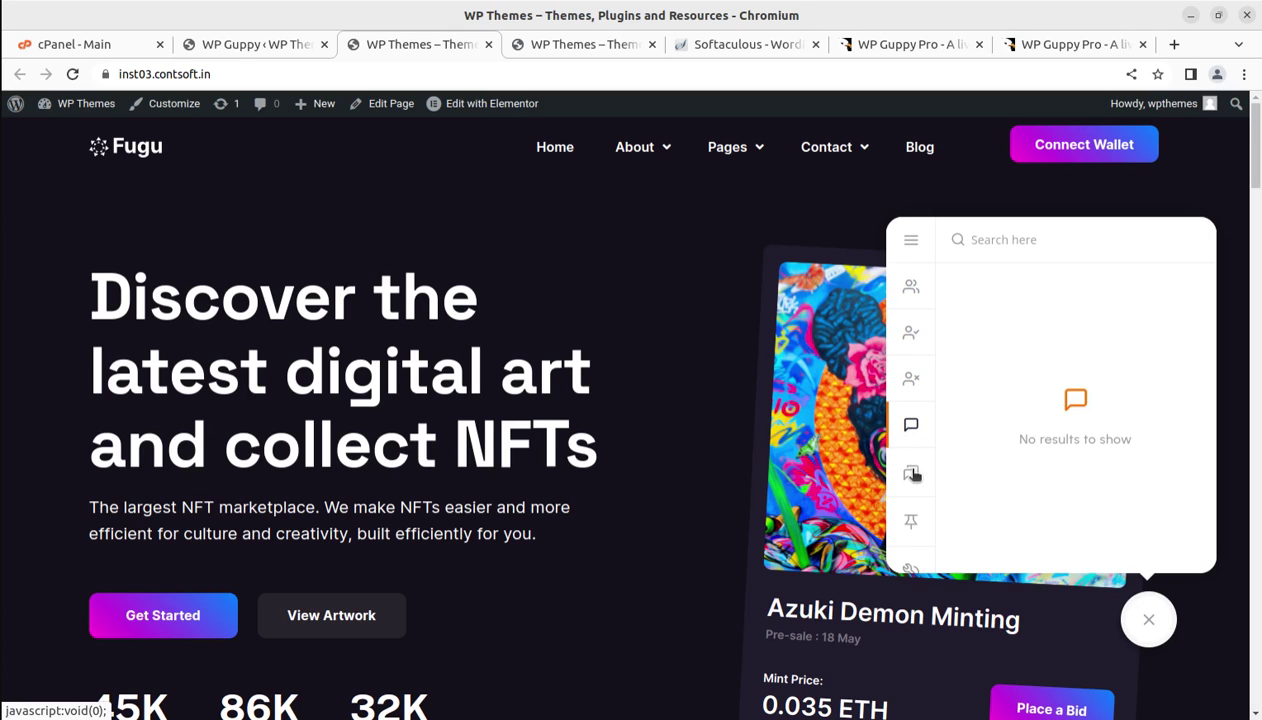
click(911, 471)
click(911, 524)
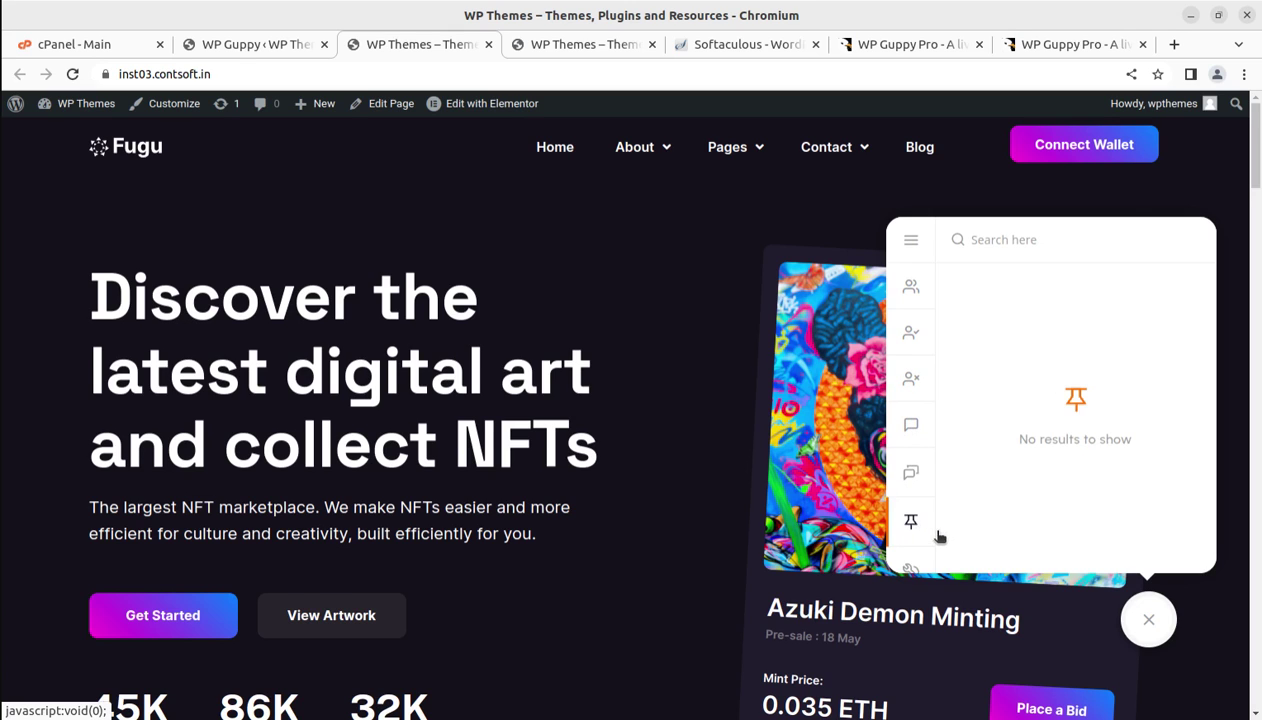
scroll(912, 528, down, 2)
scroll(910, 566, down, 1)
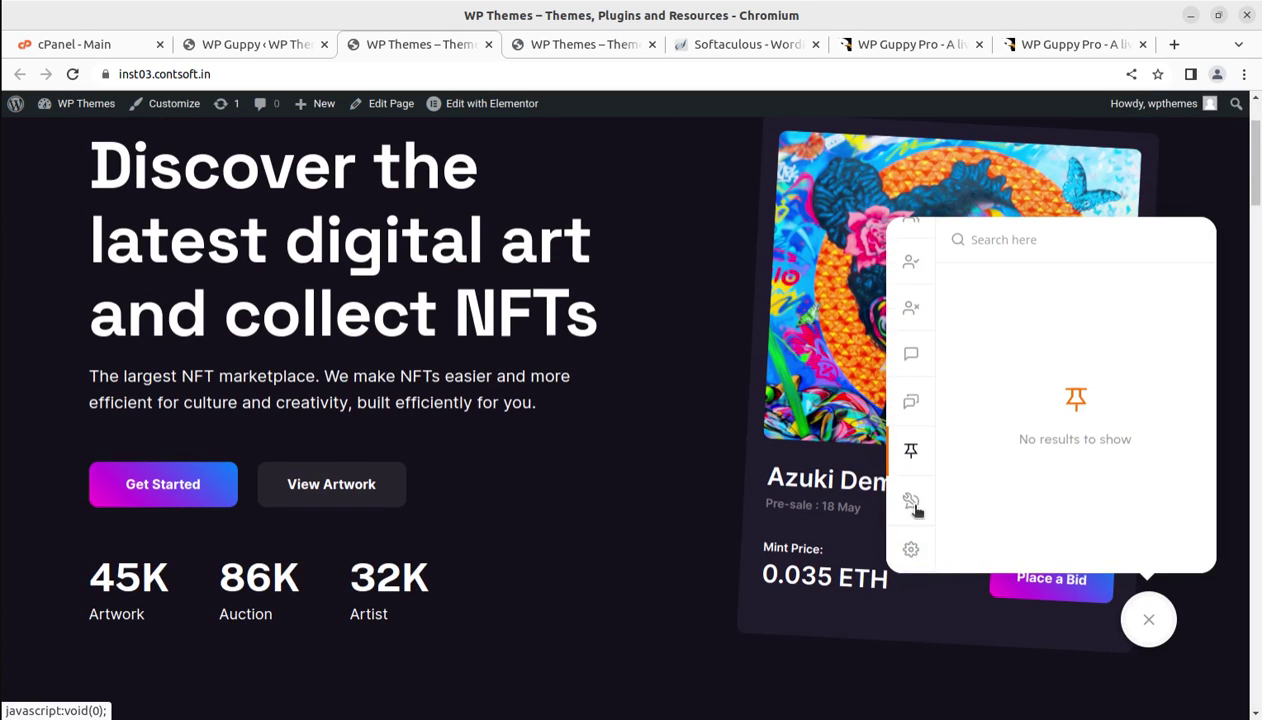
Step: View the chat agents list and profile settings, log out from the widget, then go back
click(911, 500)
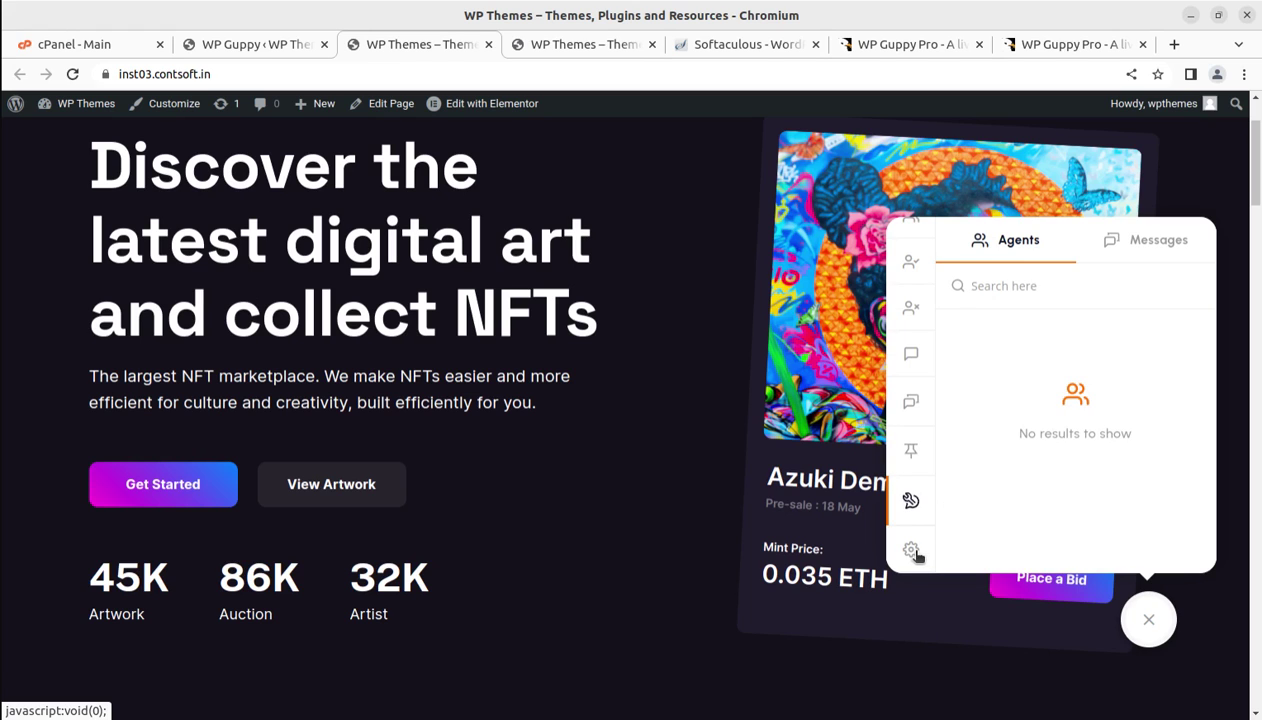
click(911, 549)
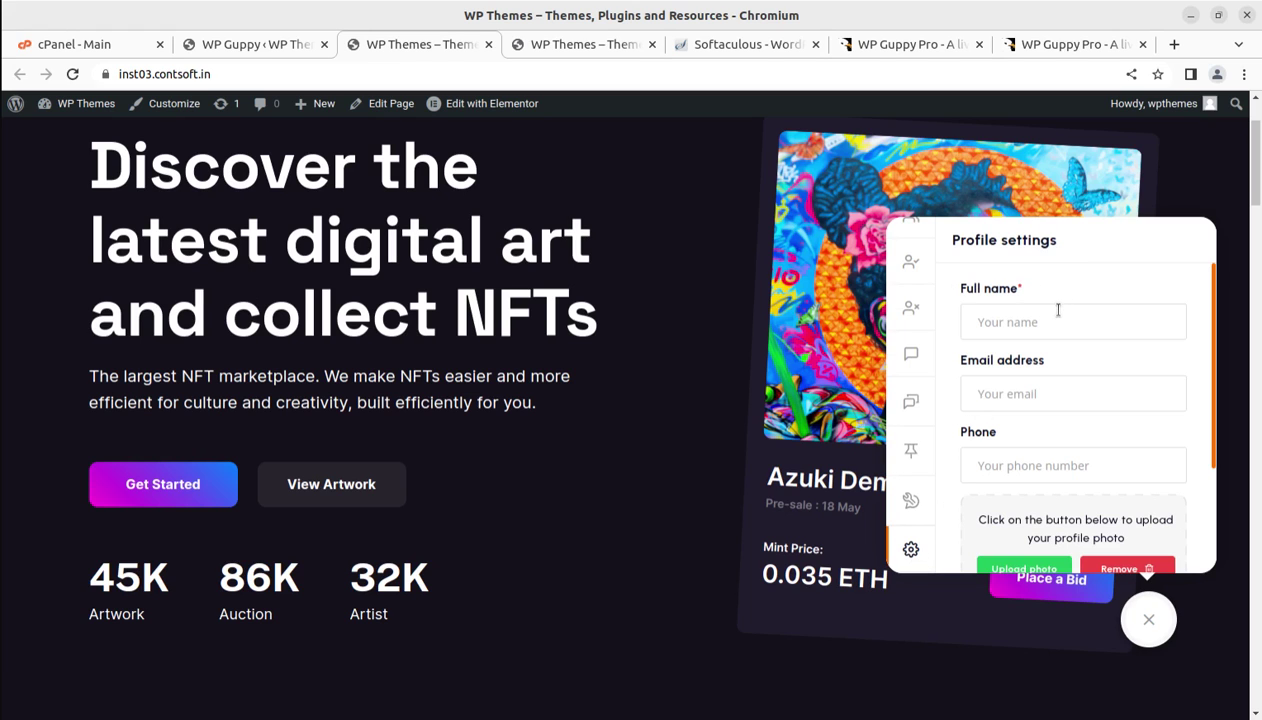
scroll(1058, 310, down, 3)
scroll(1099, 444, down, 2)
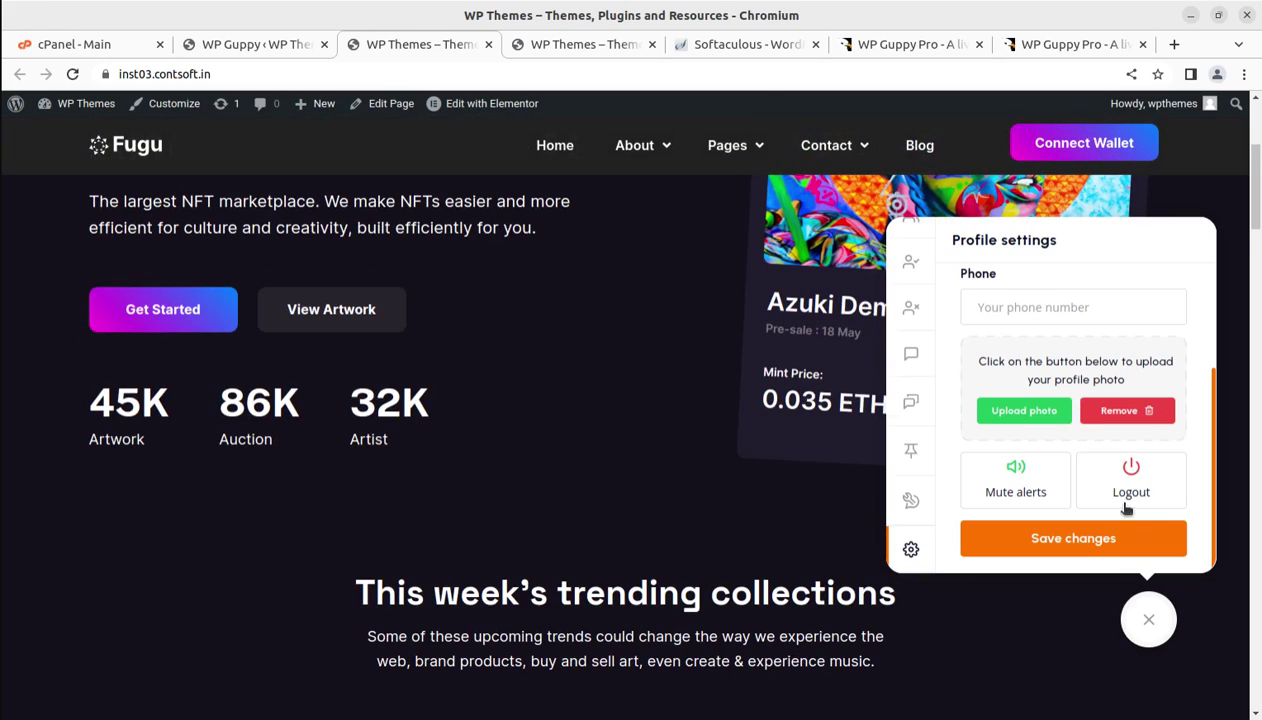
click(1119, 485)
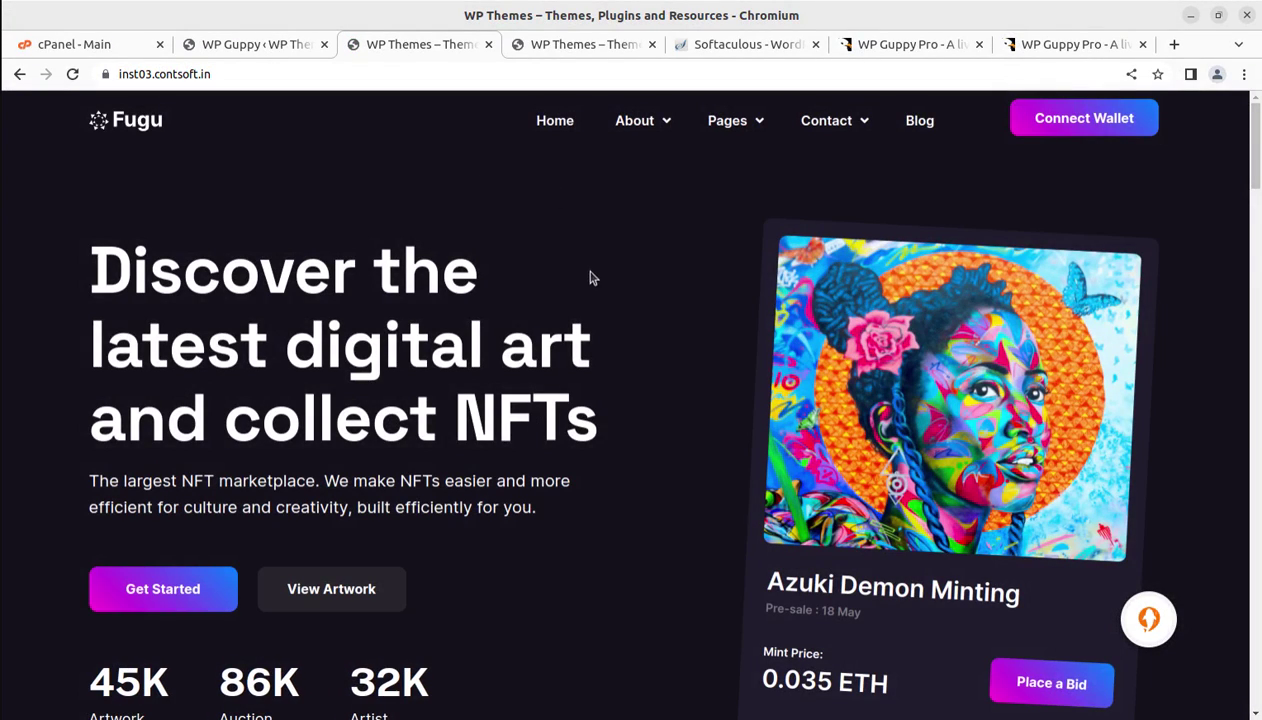
click(20, 74)
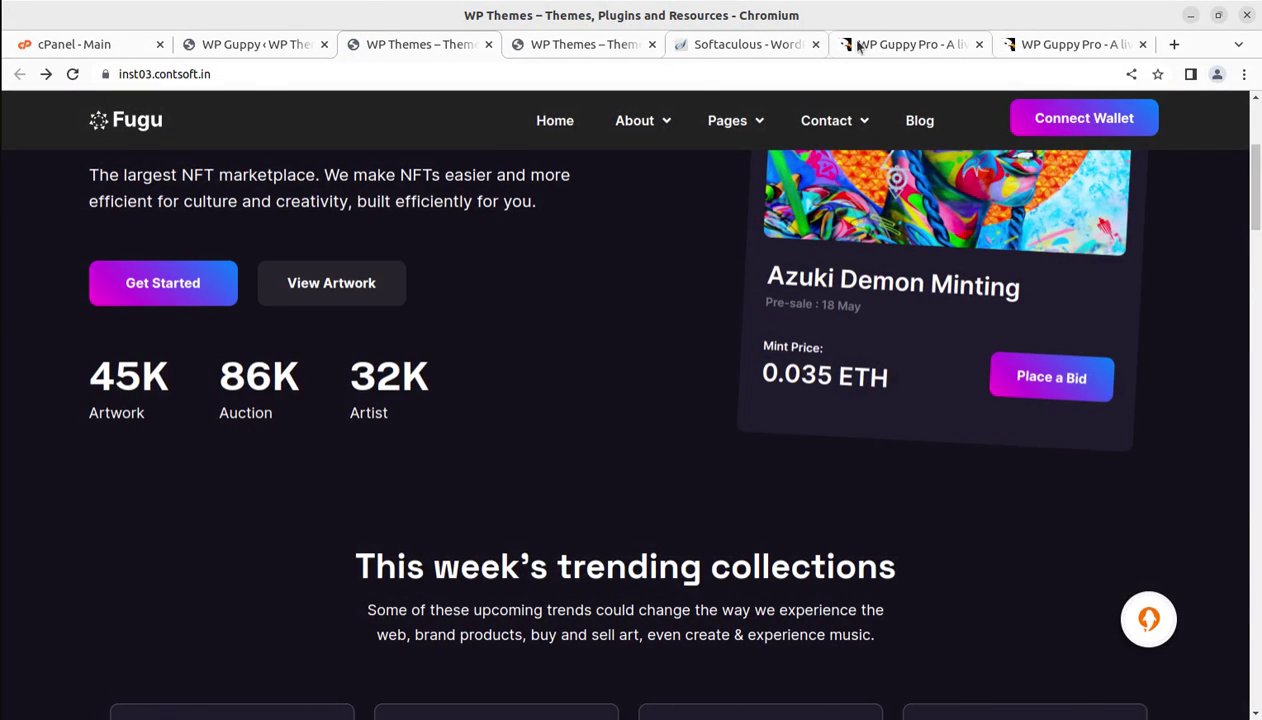
click(857, 47)
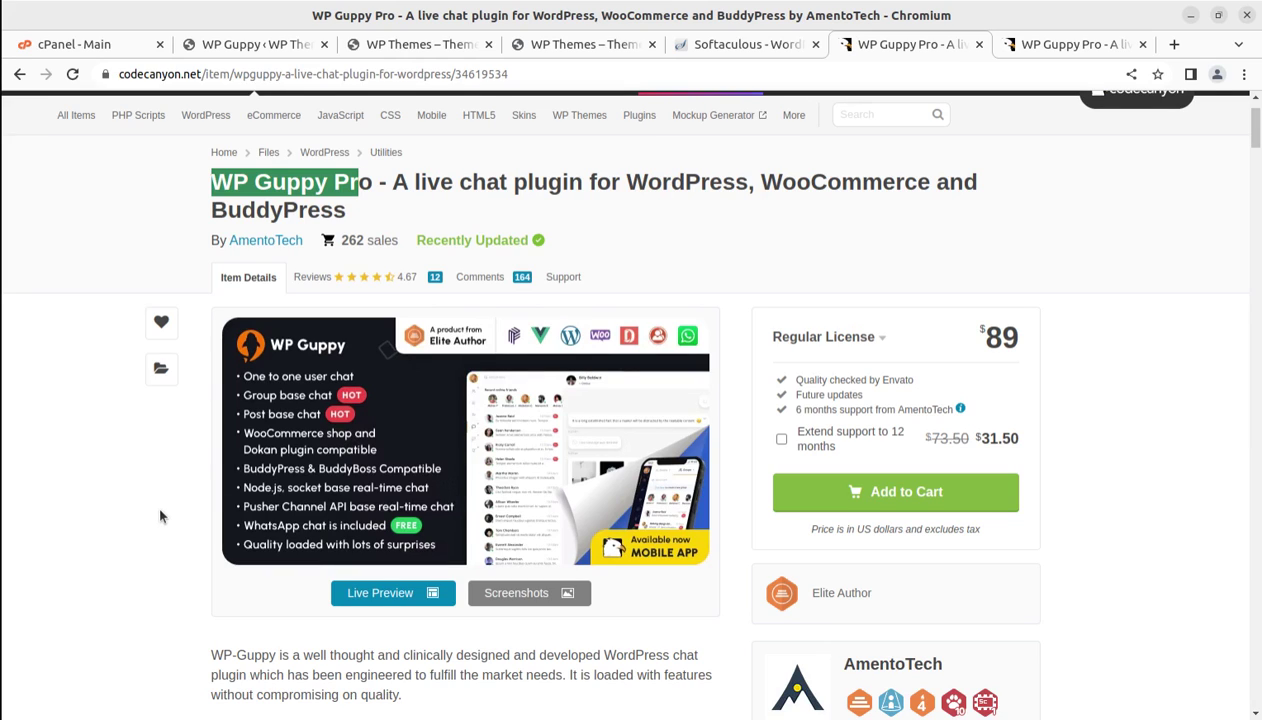
click(147, 240)
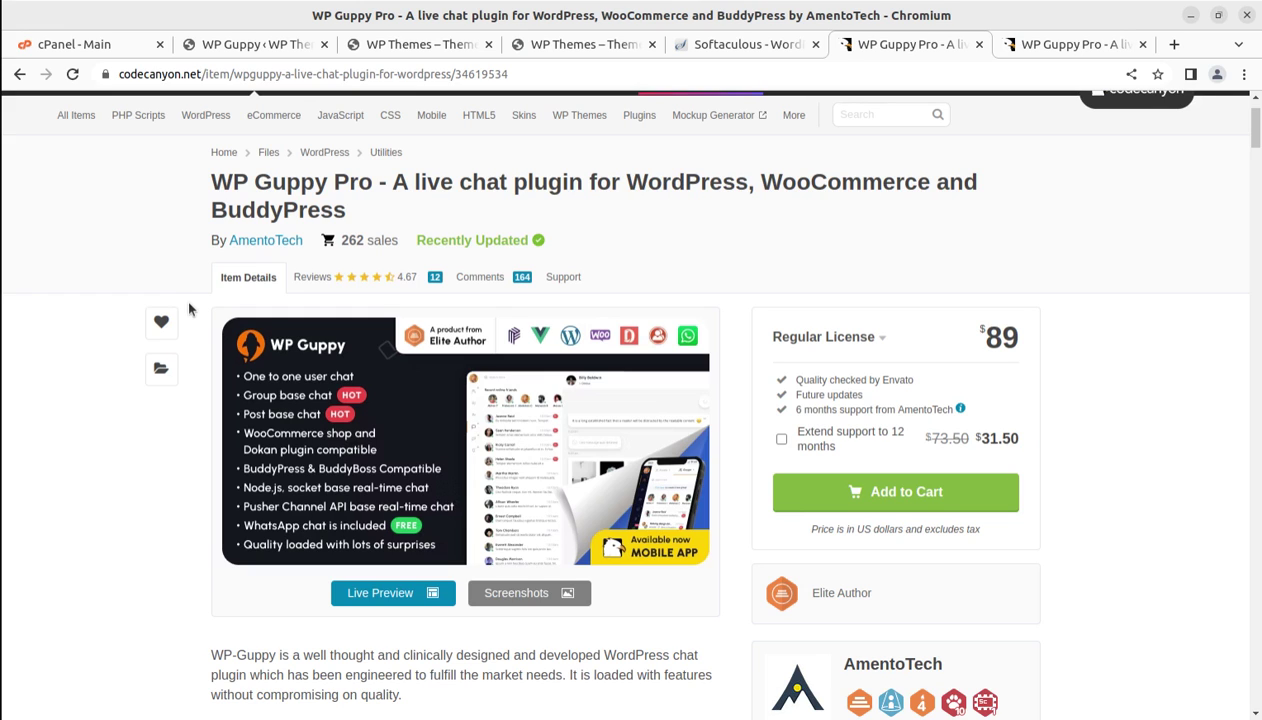
Step: Back on the WP Guppy admin page, close the session-expired login prompt and scroll up to the tabs
click(402, 44)
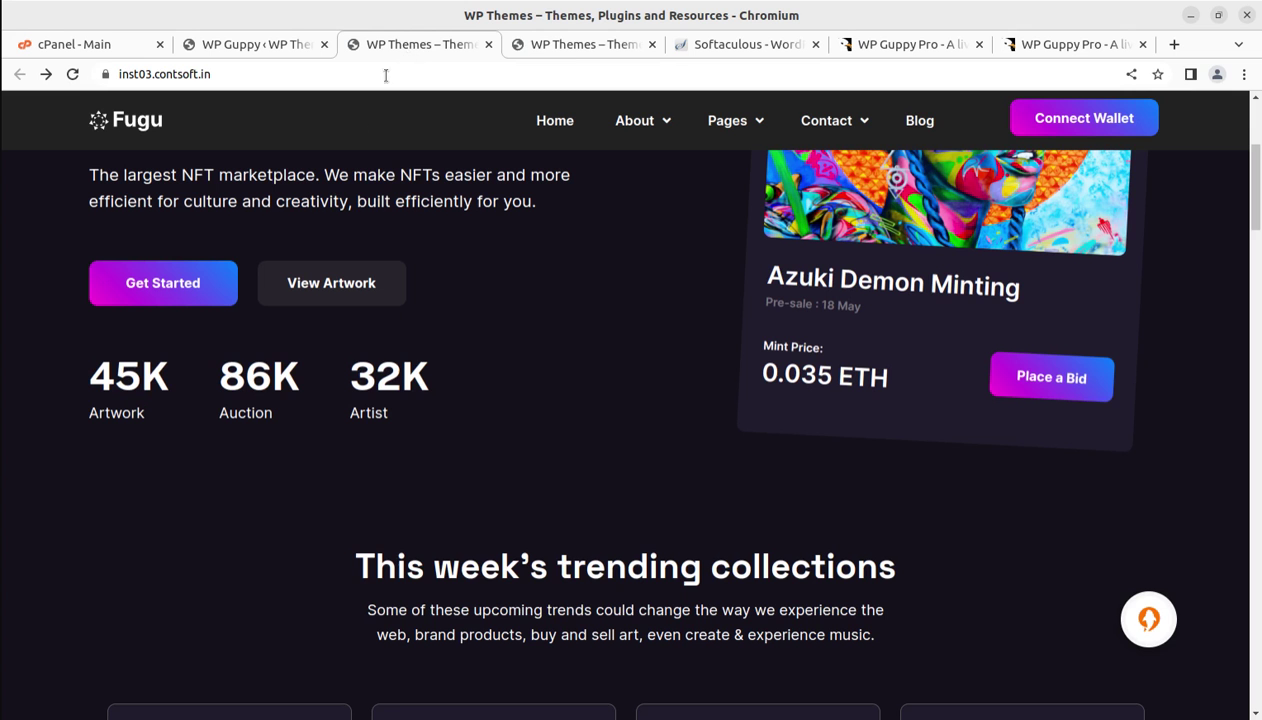
click(280, 47)
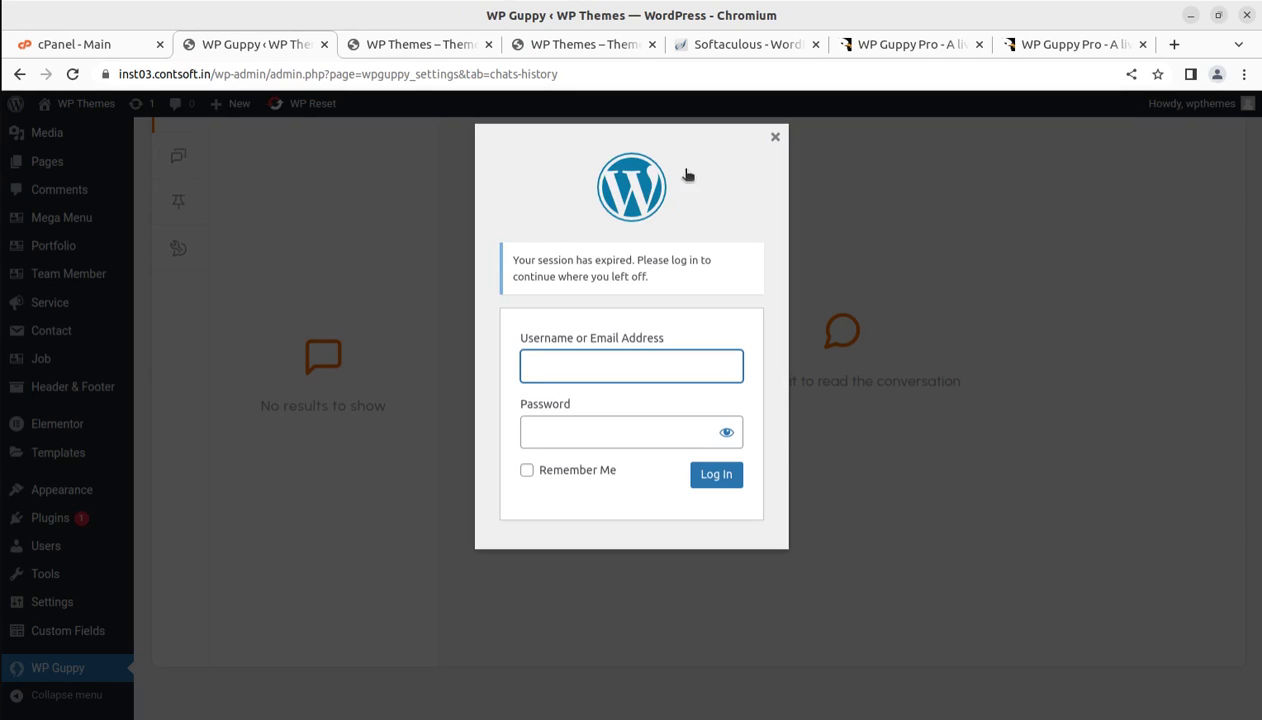
click(776, 139)
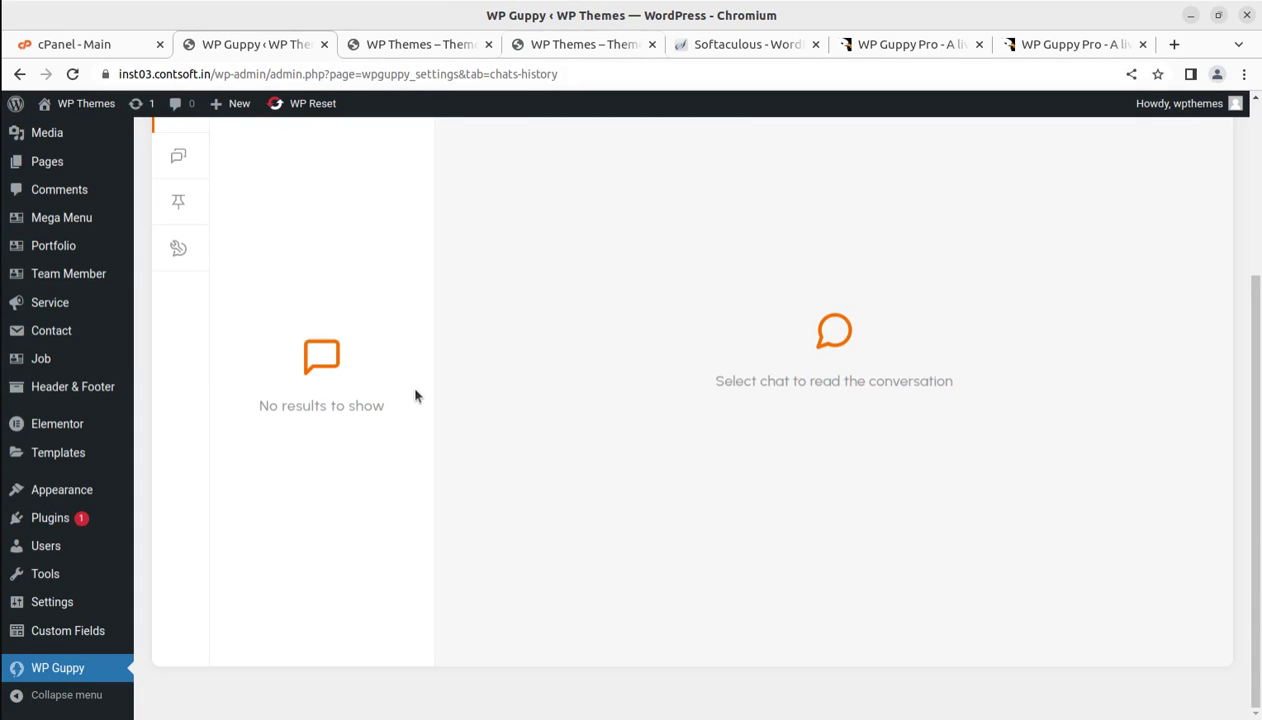
scroll(410, 384, up, 3)
scroll(416, 392, up, 2)
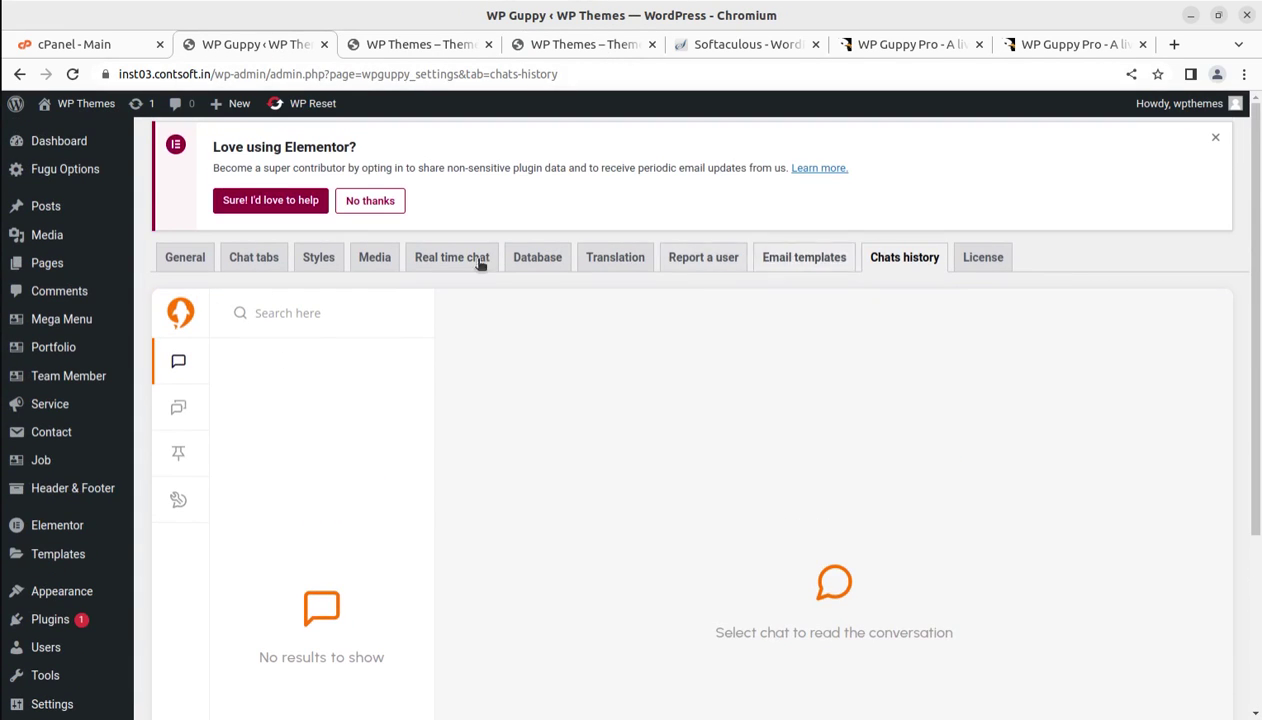